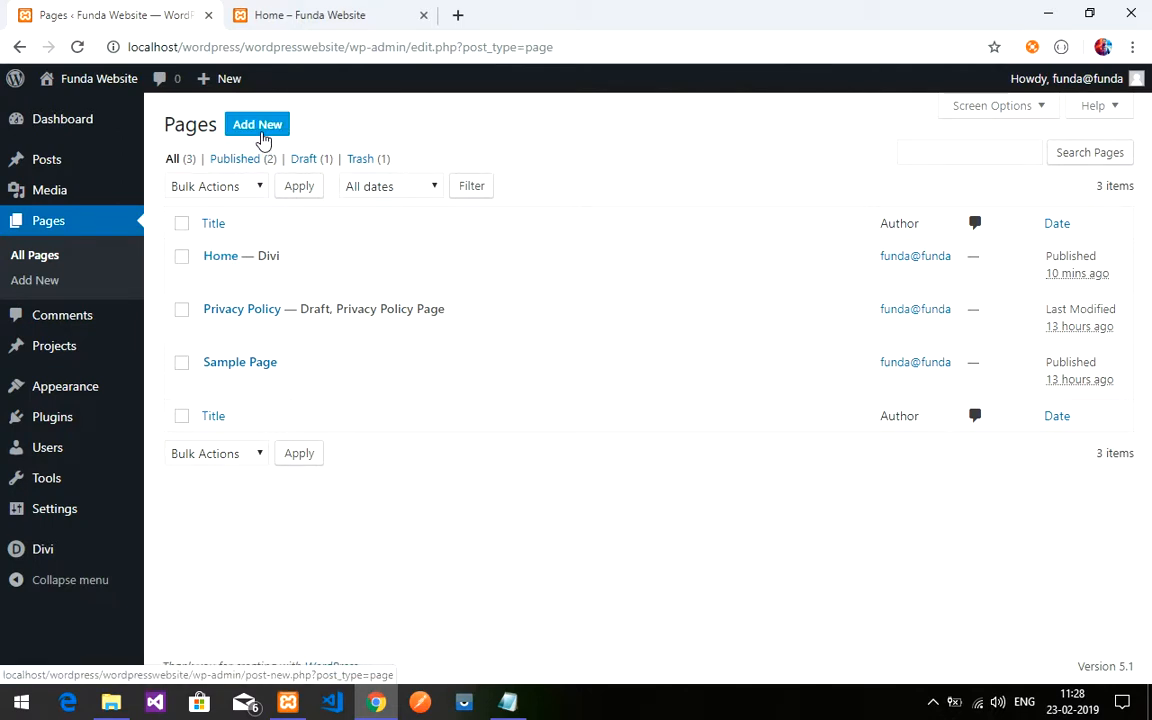
Create a new page titled "About Us" and switch it to the Divi Builder
{"action": "left_click", "coordinate": [263, 136]}
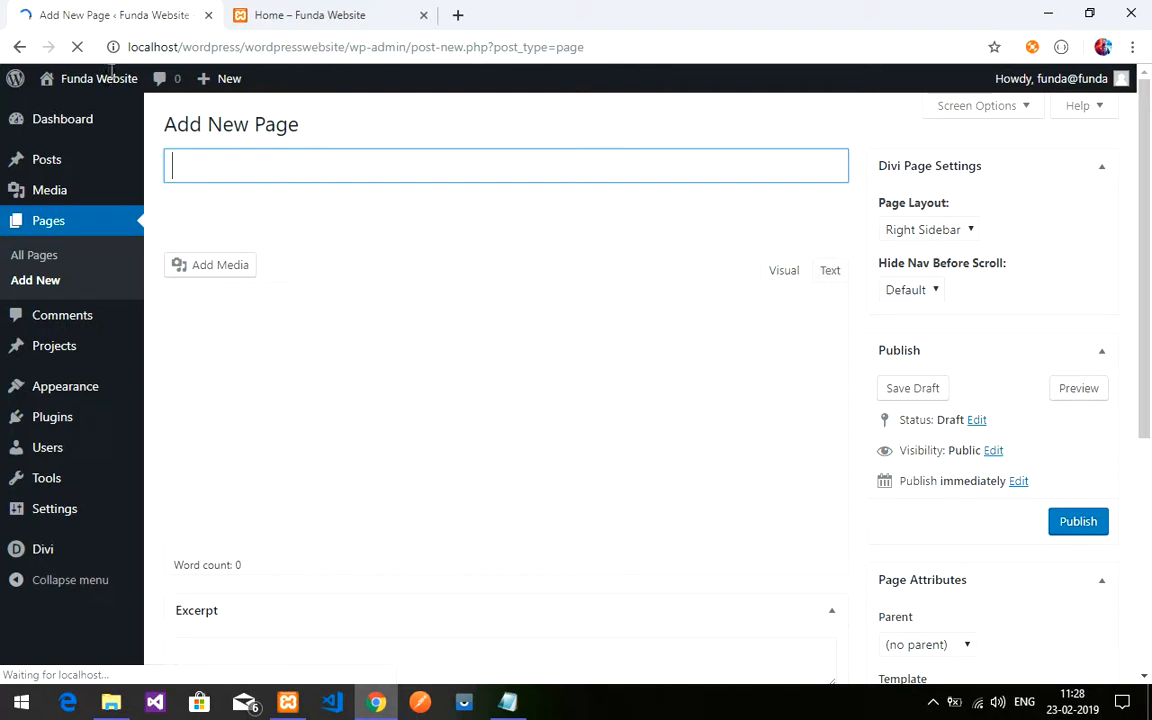
{"action": "left_click", "coordinate": [292, 175]}
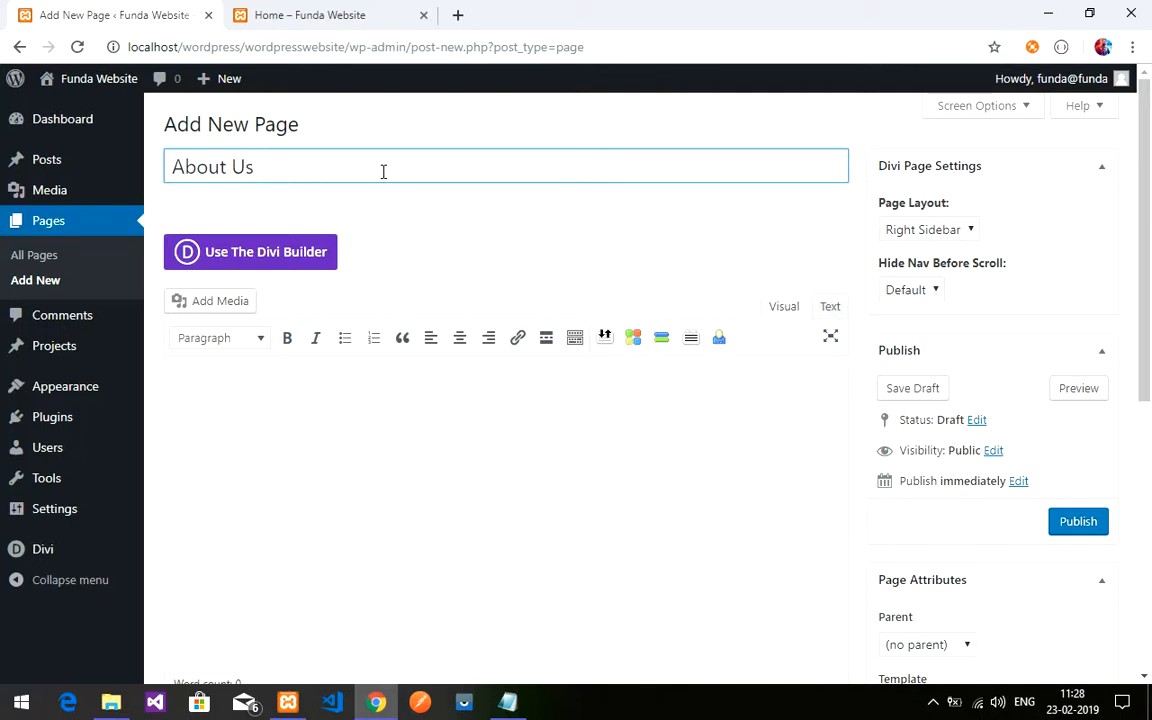
{"action": "left_click", "coordinate": [288, 263]}
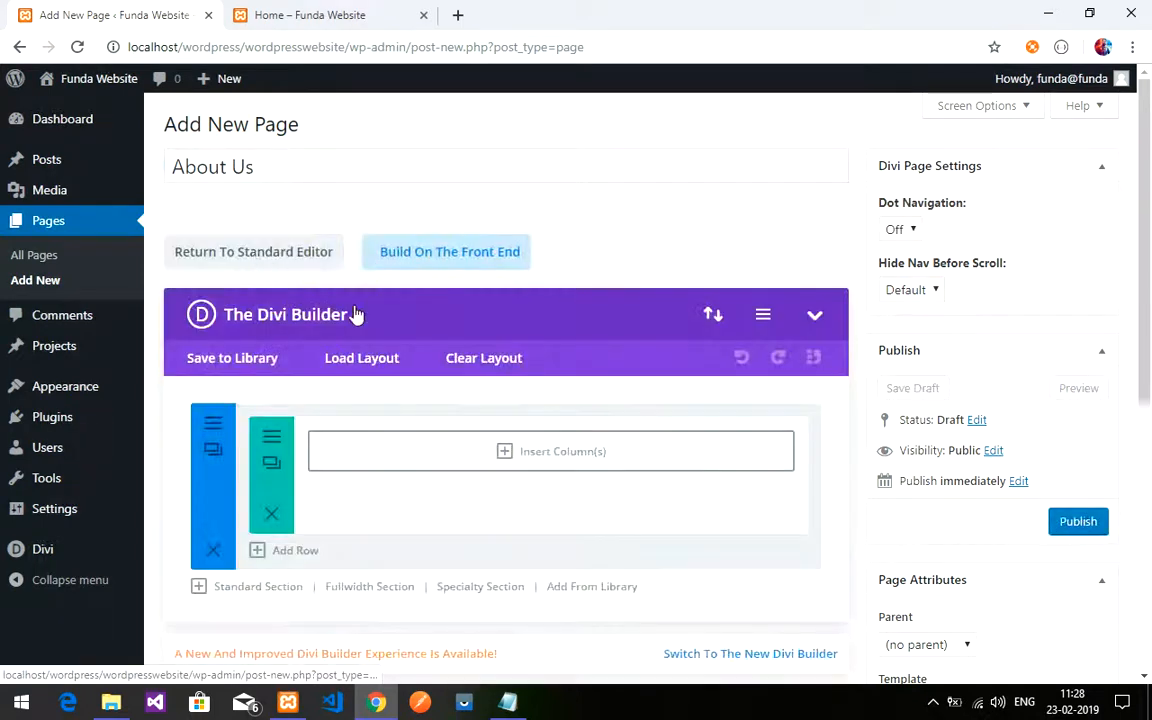
{"action": "scroll", "coordinate": [327, 401], "scroll_direction": "down", "scroll_amount": 1}
{"action": "scroll", "coordinate": [316, 420], "scroll_direction": "up", "scroll_amount": 1}
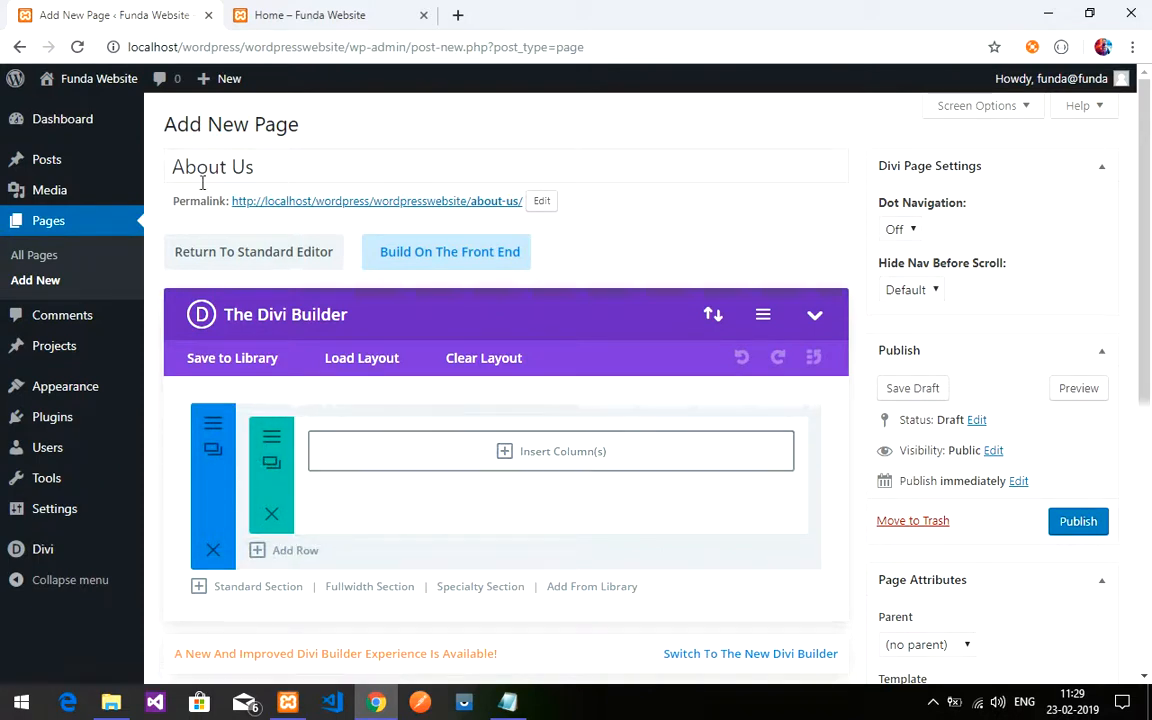
{"action": "left_click", "coordinate": [312, 177]}
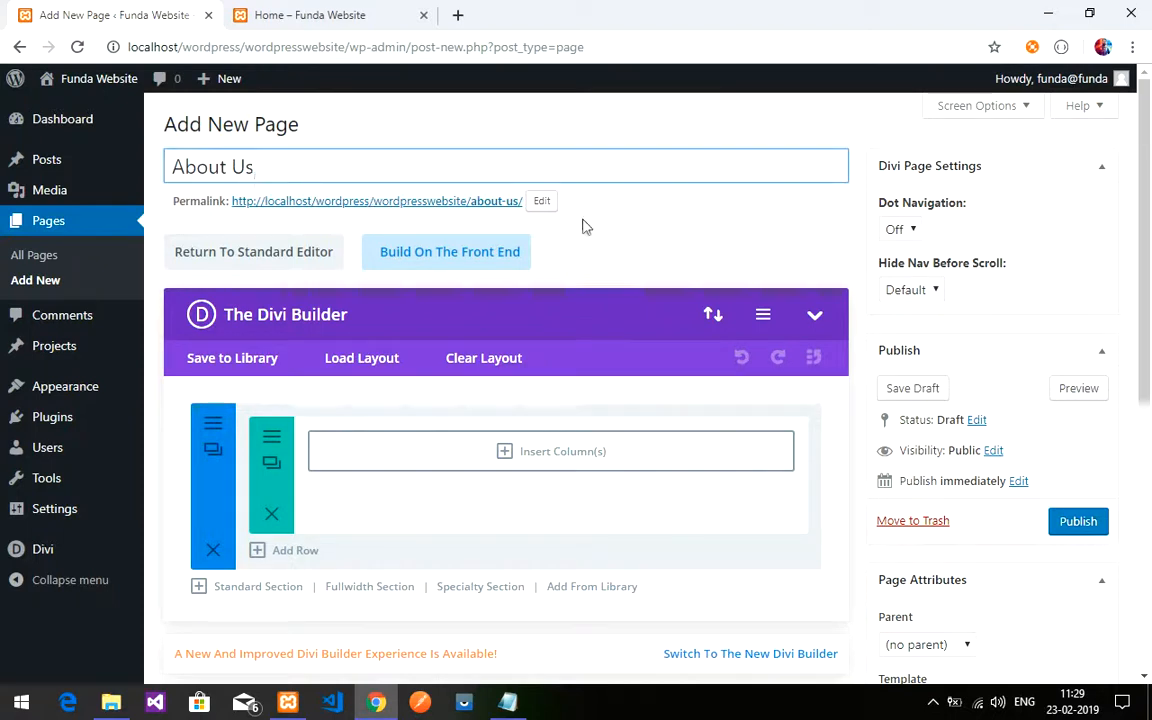
Insert a single full-width column and add a Text module to it containing "This is About US PAGE"
{"action": "left_click", "coordinate": [375, 466]}
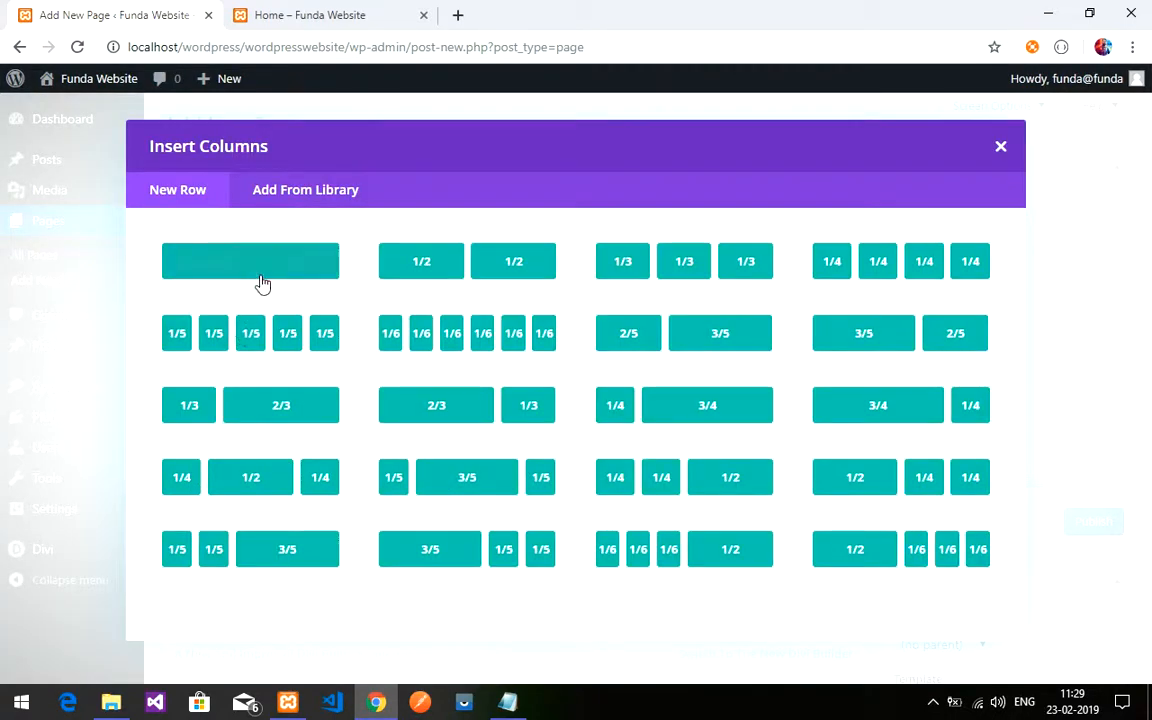
{"action": "left_click", "coordinate": [262, 280]}
{"action": "left_click", "coordinate": [470, 463]}
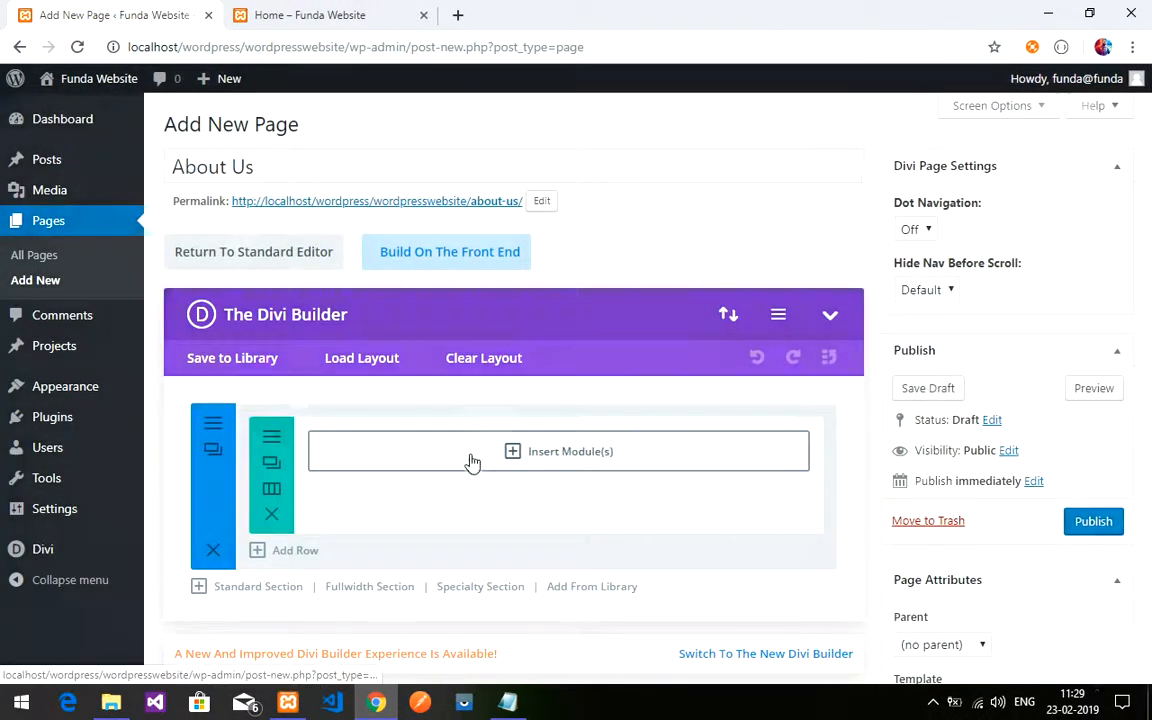
{"action": "scroll", "coordinate": [344, 456], "scroll_direction": "down", "scroll_amount": 3}
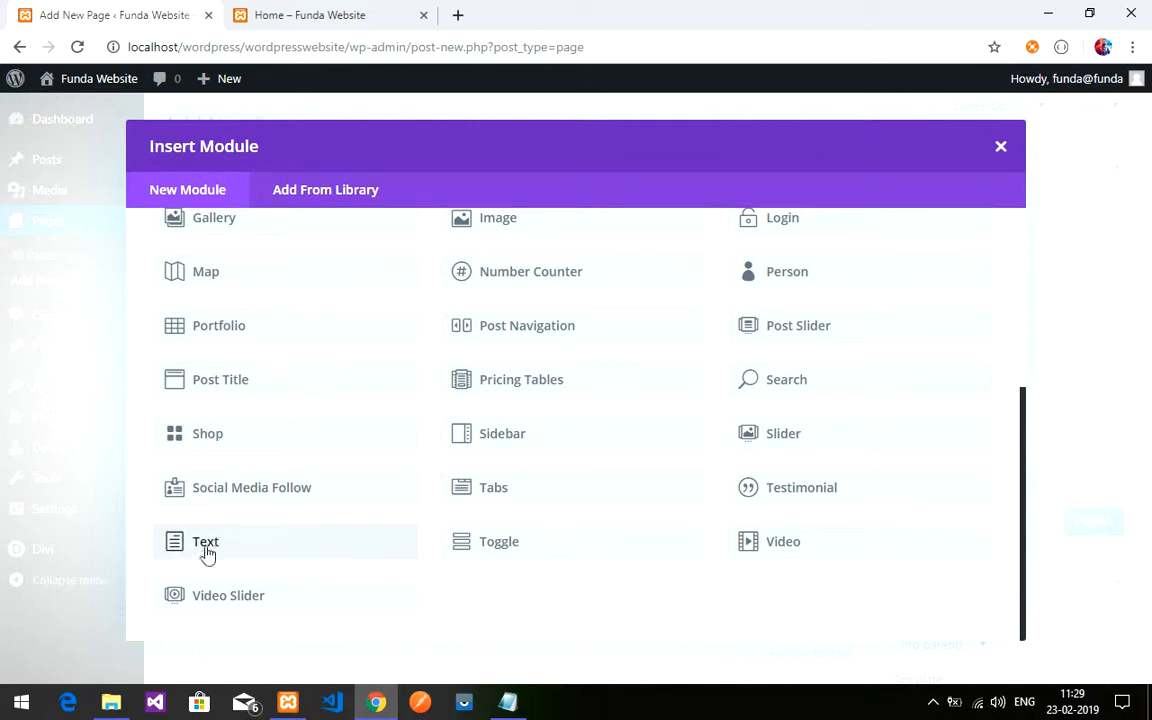
{"action": "left_click", "coordinate": [185, 543]}
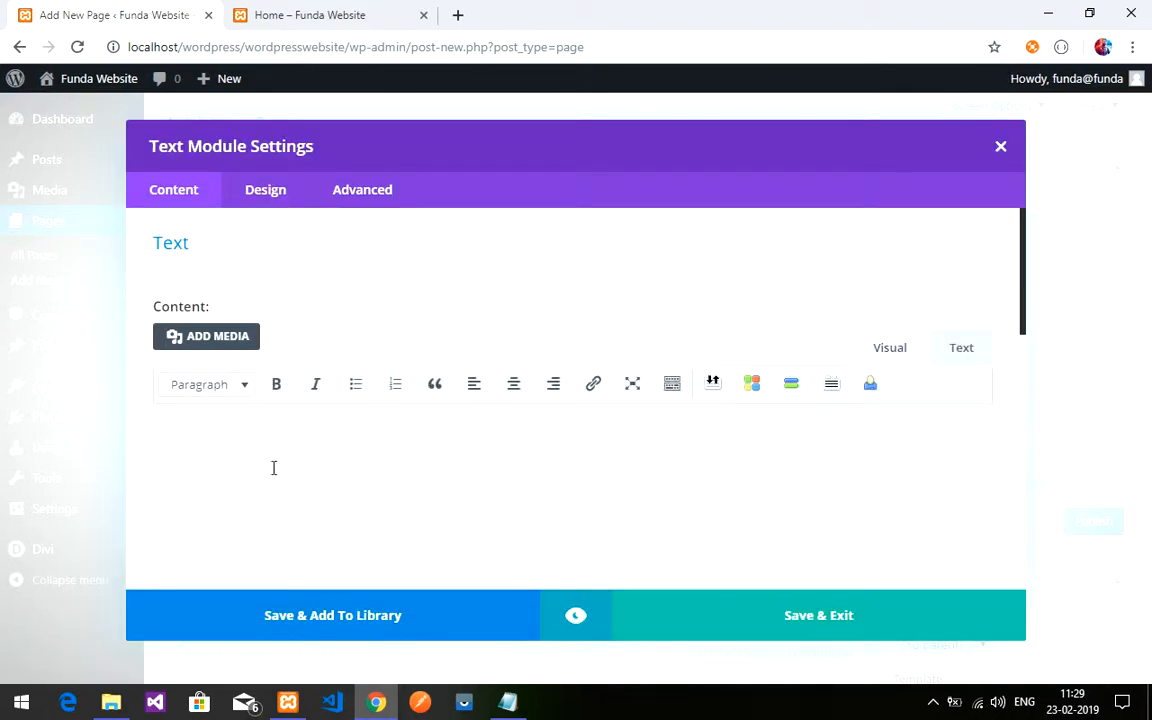
{"action": "scroll", "coordinate": [290, 477], "scroll_direction": "down", "scroll_amount": 1}
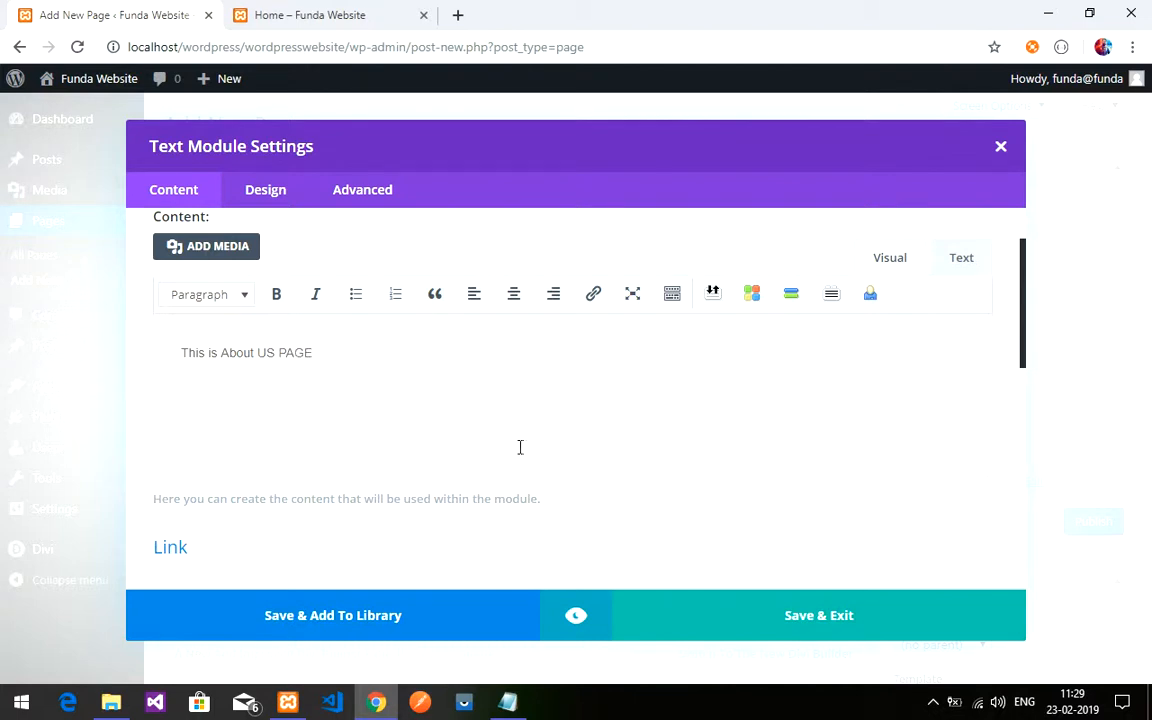
{"action": "left_click", "coordinate": [852, 625]}
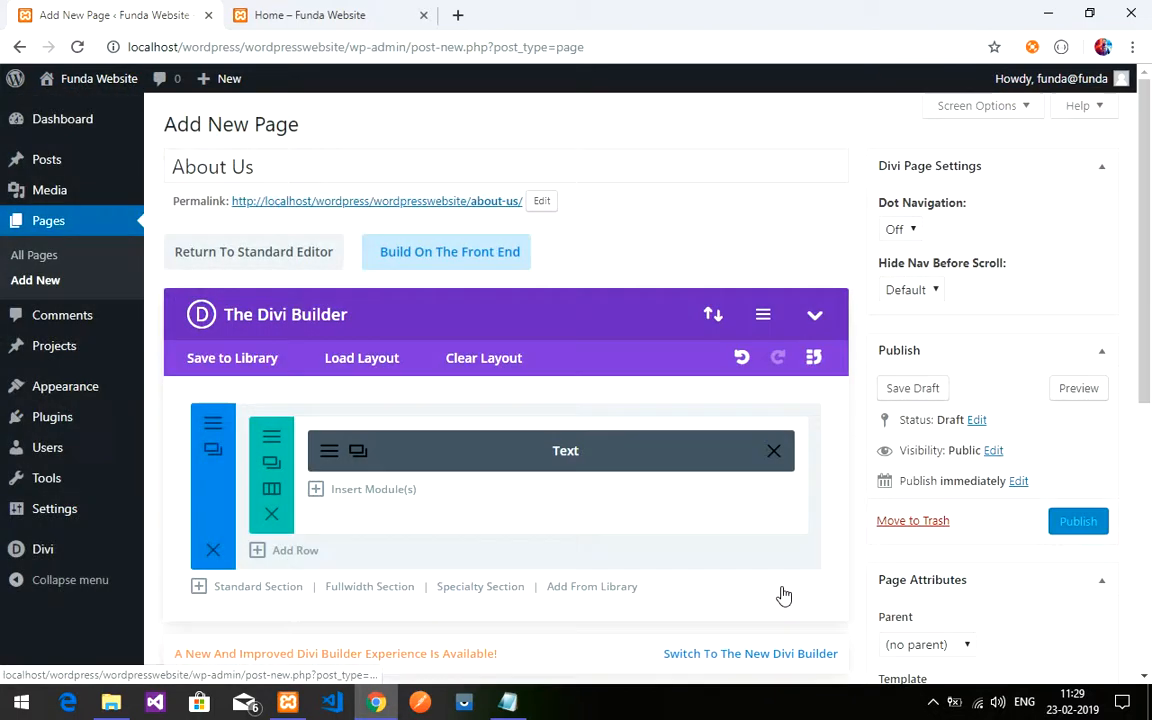
Publish the About Us page and go back to the list of all pages
{"action": "left_click", "coordinate": [1090, 526]}
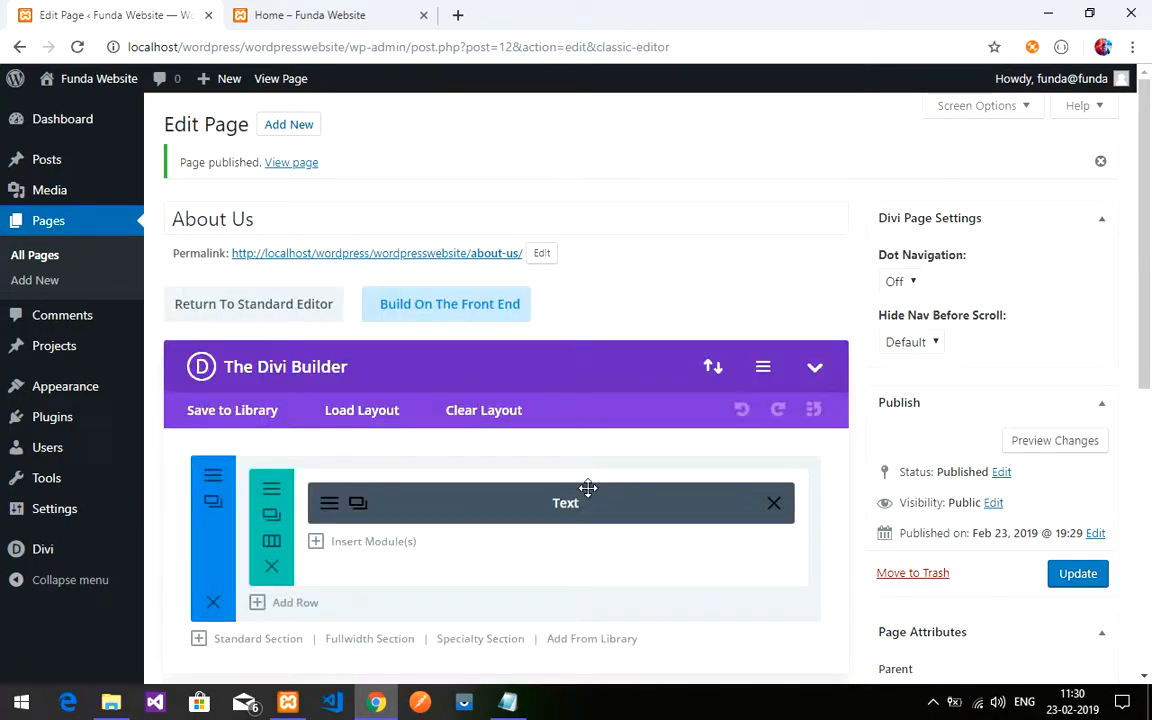
{"action": "scroll", "coordinate": [602, 514], "scroll_direction": "down", "scroll_amount": 1}
{"action": "scroll", "coordinate": [488, 432], "scroll_direction": "up", "scroll_amount": 1}
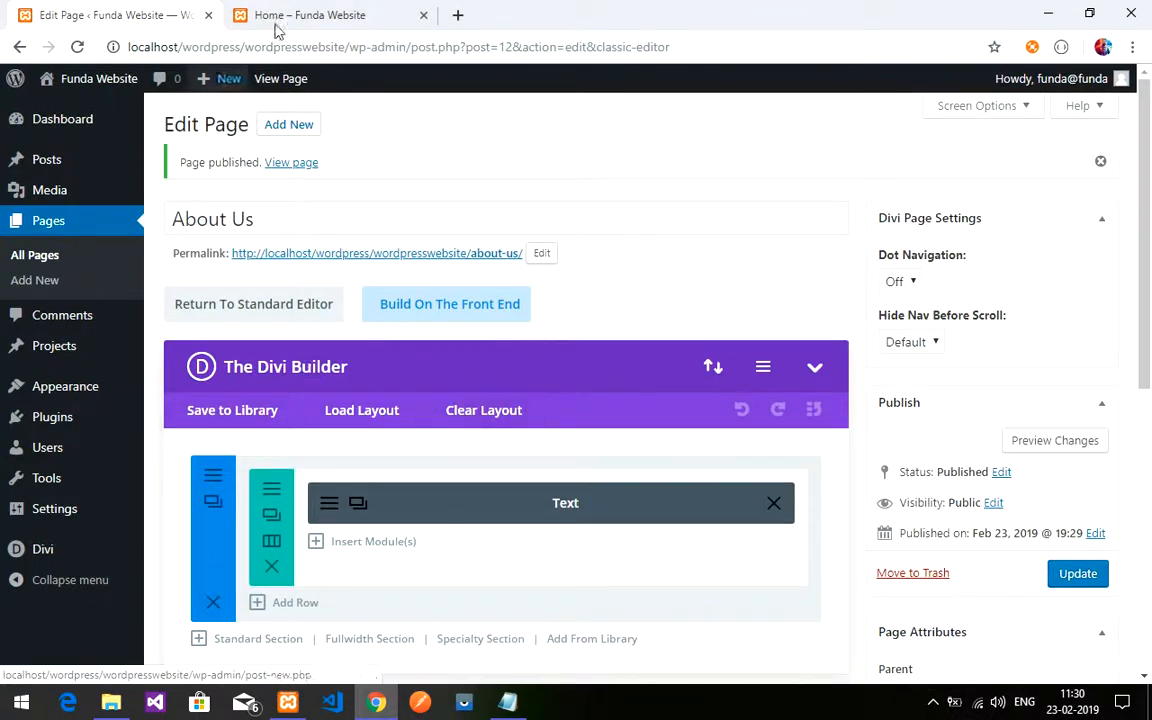
{"action": "left_click", "coordinate": [42, 225]}
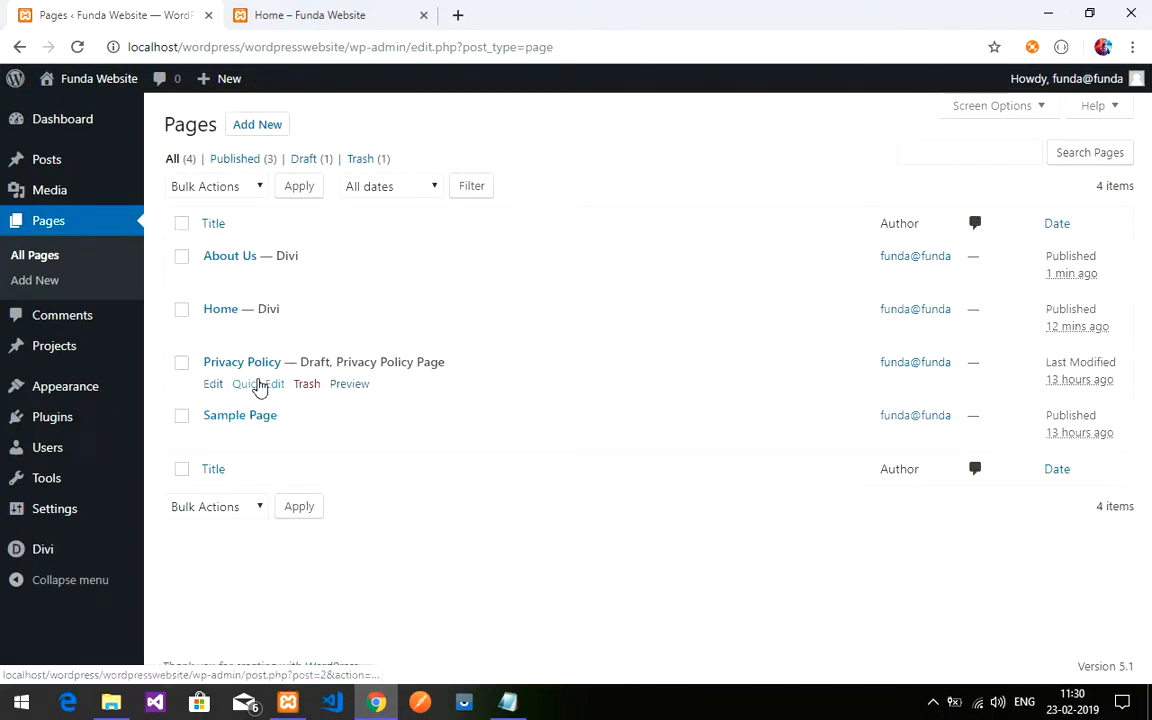
Look at the open Home page of the site and close its browser tab
{"action": "left_click", "coordinate": [310, 10]}
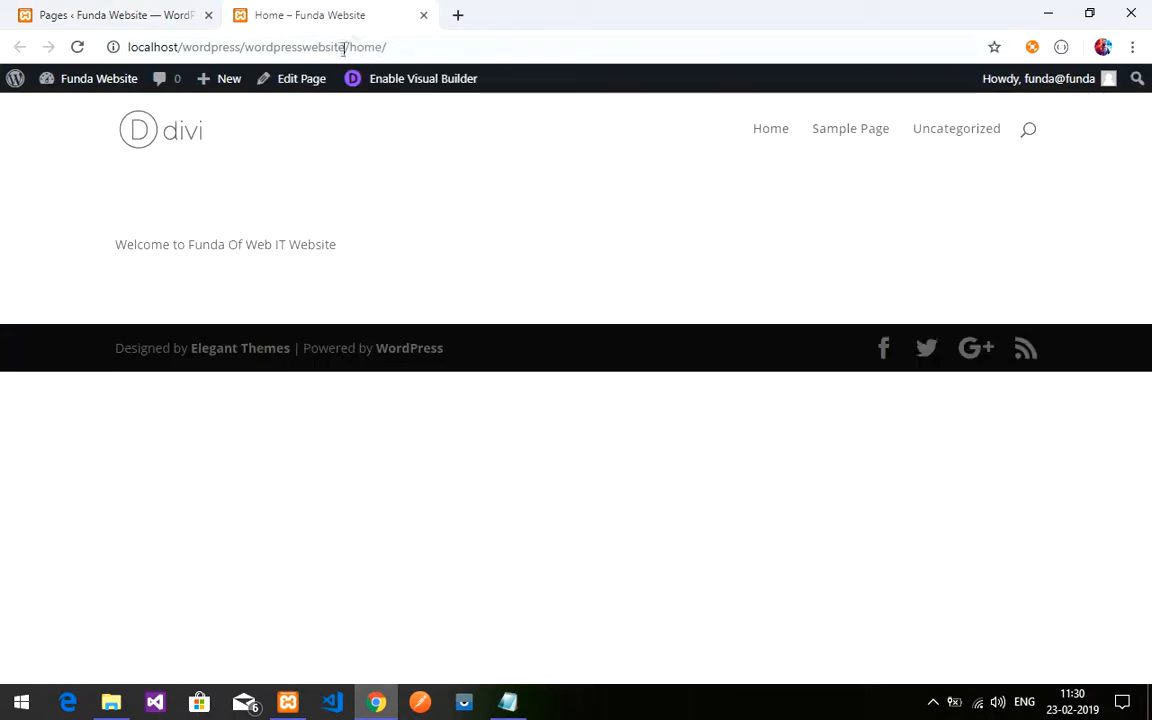
{"action": "left_click", "coordinate": [77, 11]}
{"action": "left_click", "coordinate": [314, 12]}
{"action": "left_click", "coordinate": [424, 17]}
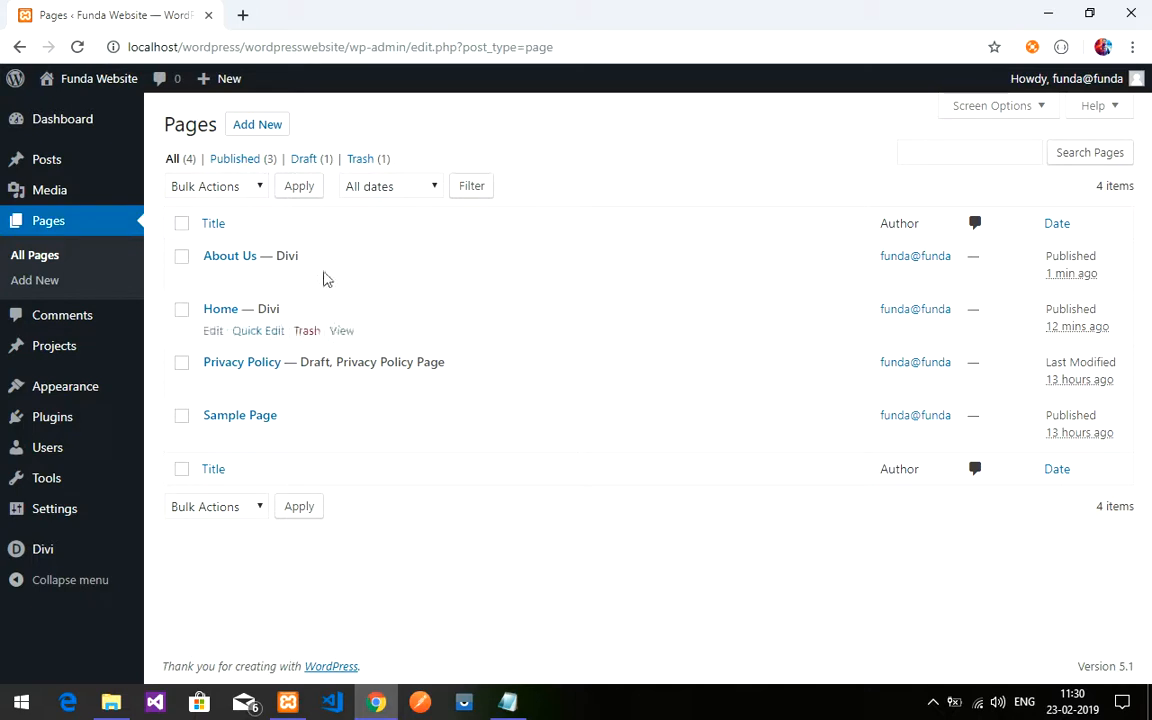
Open the live Funda Website in a new browser tab and check its navigation menu for the About Us page
{"action": "mouse_move", "coordinate": [110, 80]}
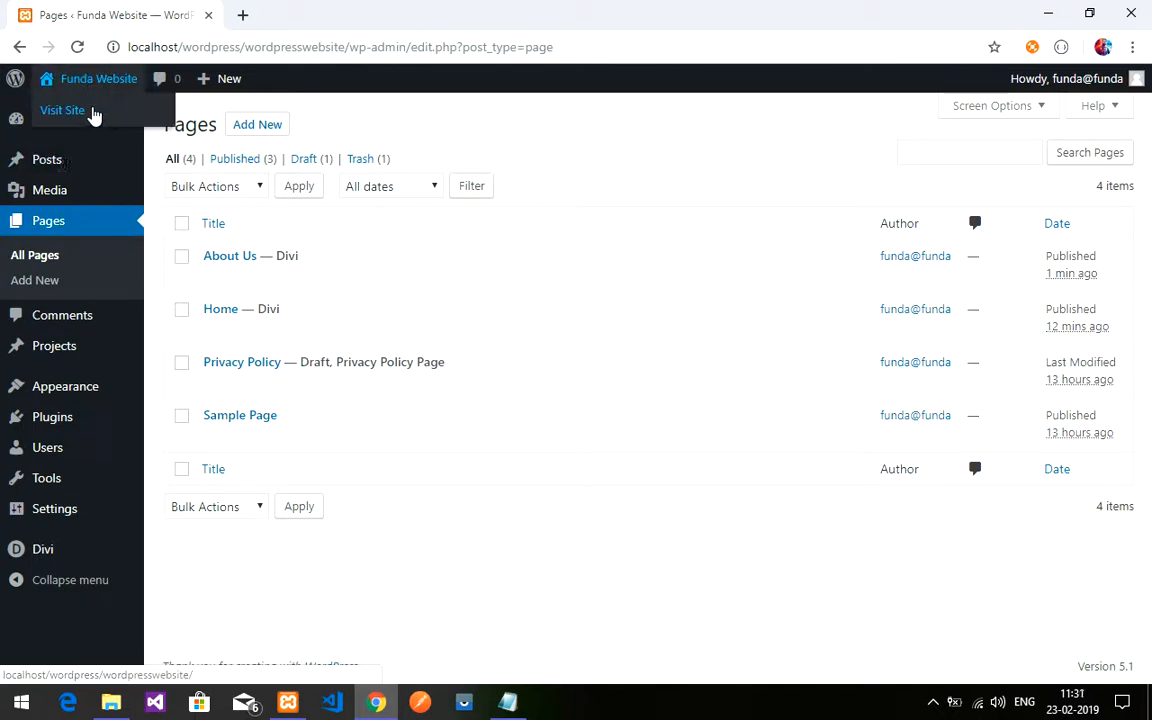
{"action": "right_click", "coordinate": [92, 112]}
{"action": "left_click", "coordinate": [120, 121]}
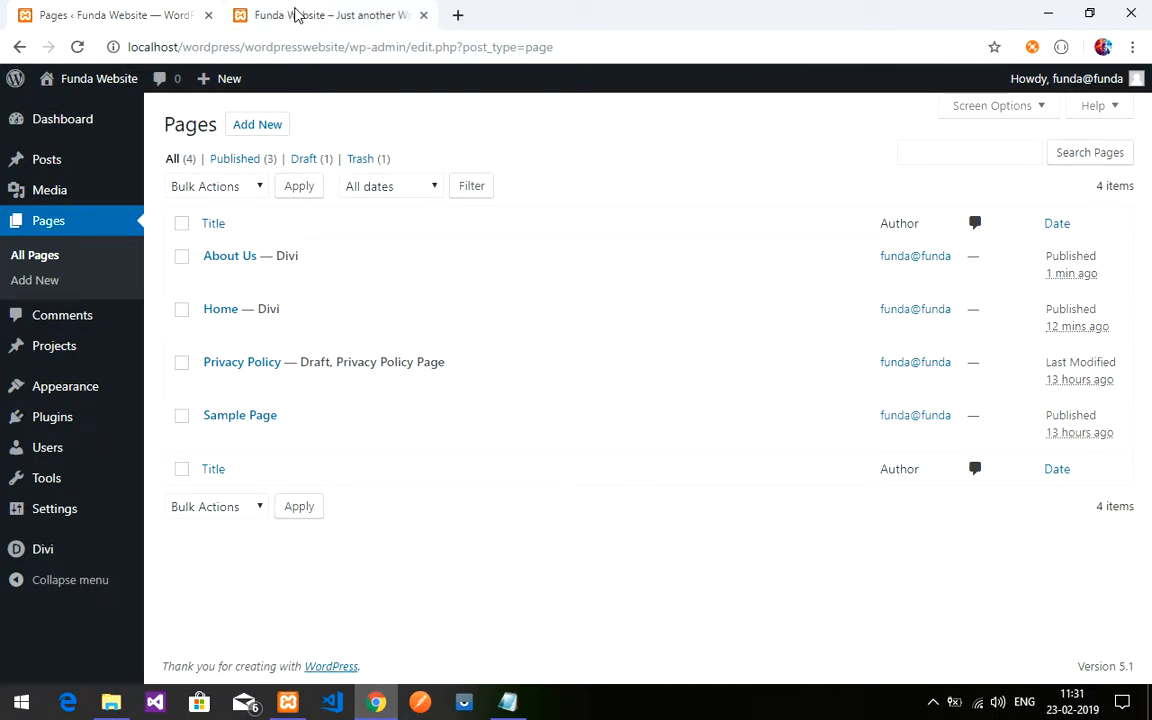
{"action": "left_click", "coordinate": [295, 14]}
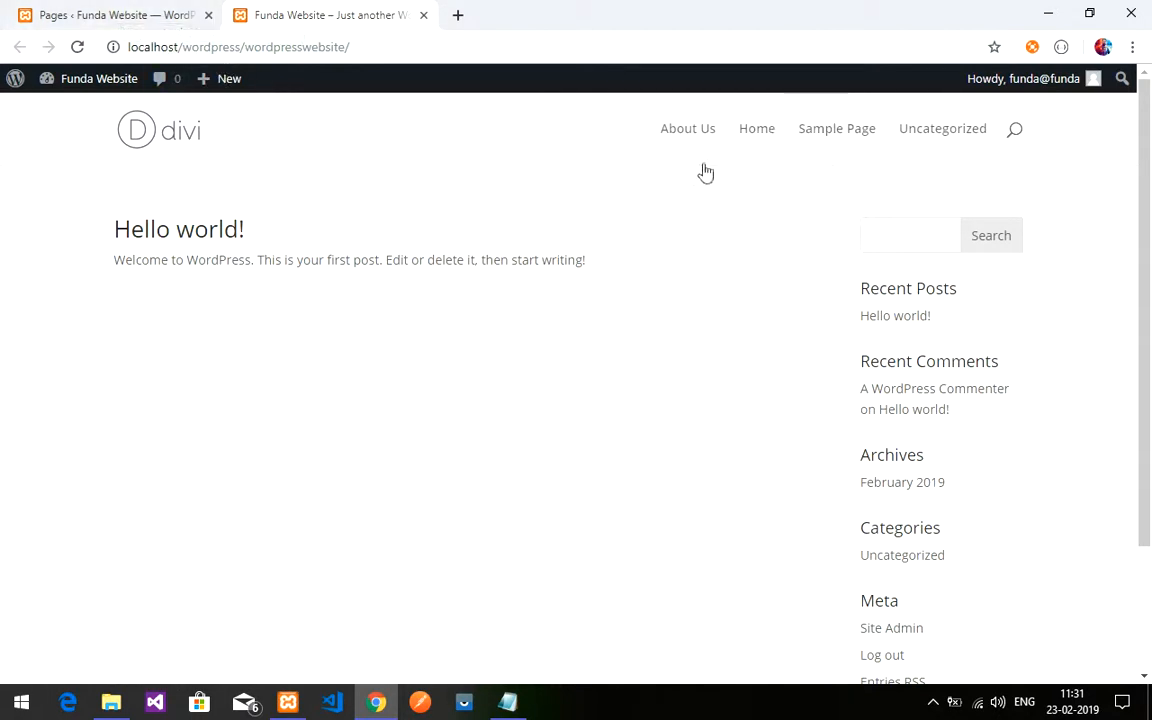
Return to the pages admin, create a new page titled "Contact Us" and switch it to the Divi Builder
{"action": "left_click", "coordinate": [80, 8]}
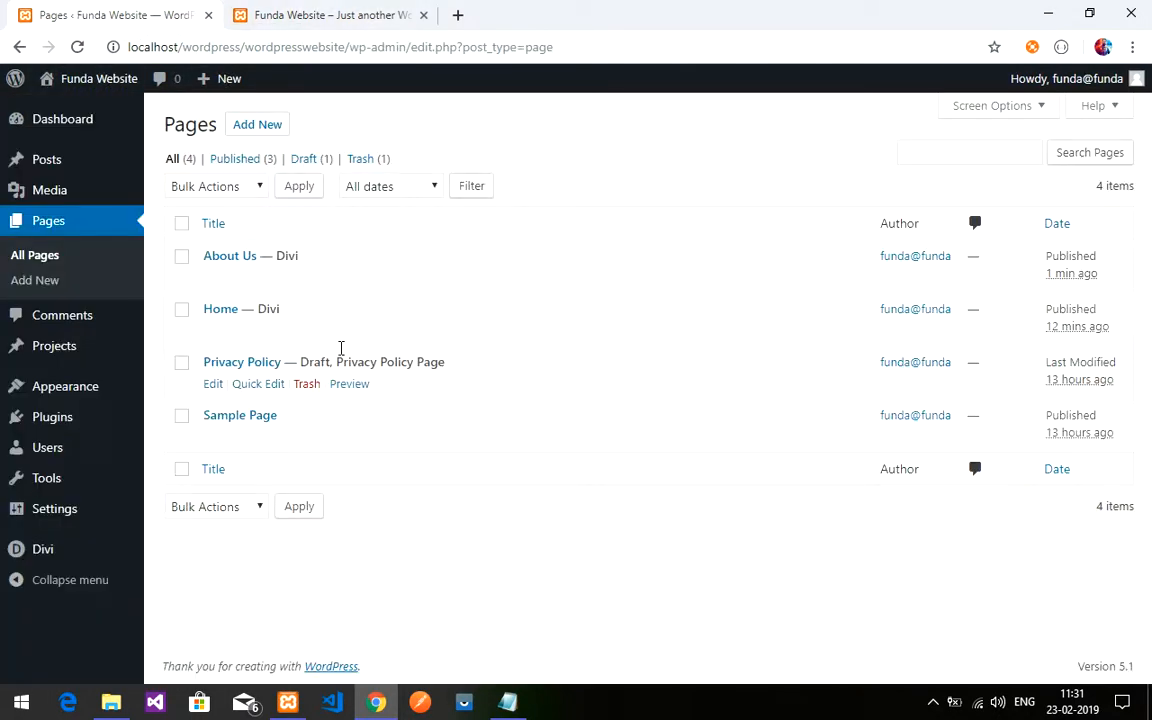
{"action": "left_click", "coordinate": [279, 130]}
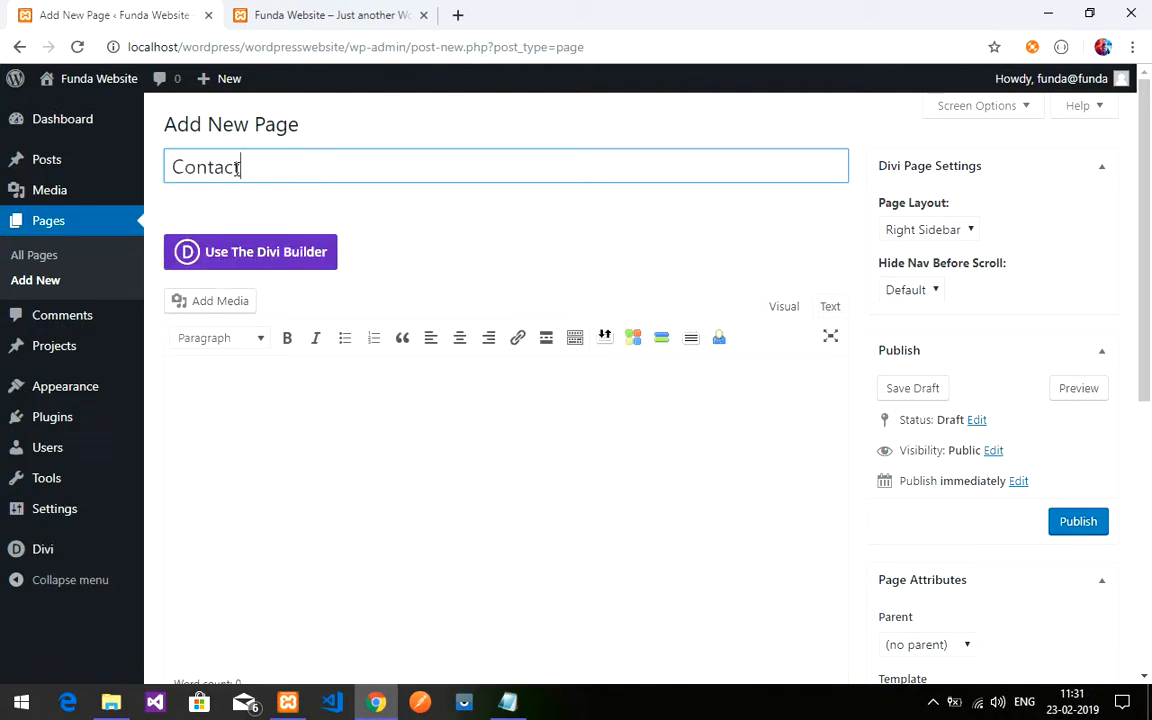
{"action": "left_click", "coordinate": [192, 251]}
Insert a single full-width column and add a Text module to it containing "This is Contact Us"
{"action": "scroll", "coordinate": [388, 417], "scroll_direction": "down", "scroll_amount": 2}
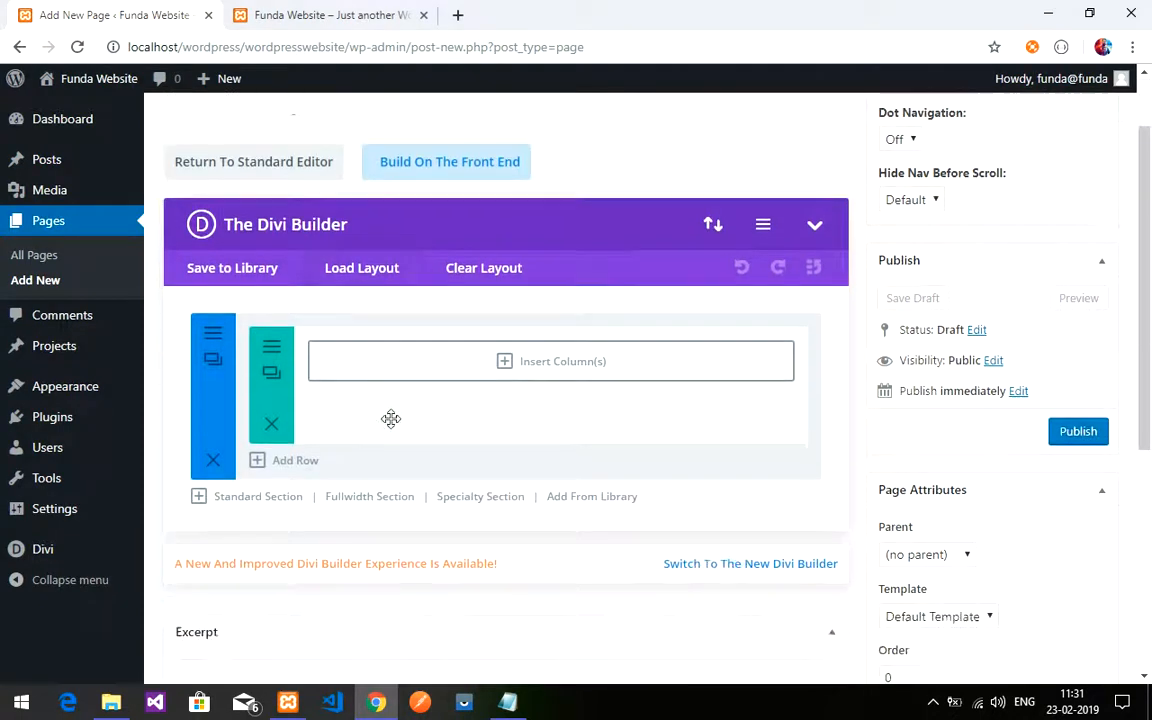
{"action": "left_click", "coordinate": [396, 363]}
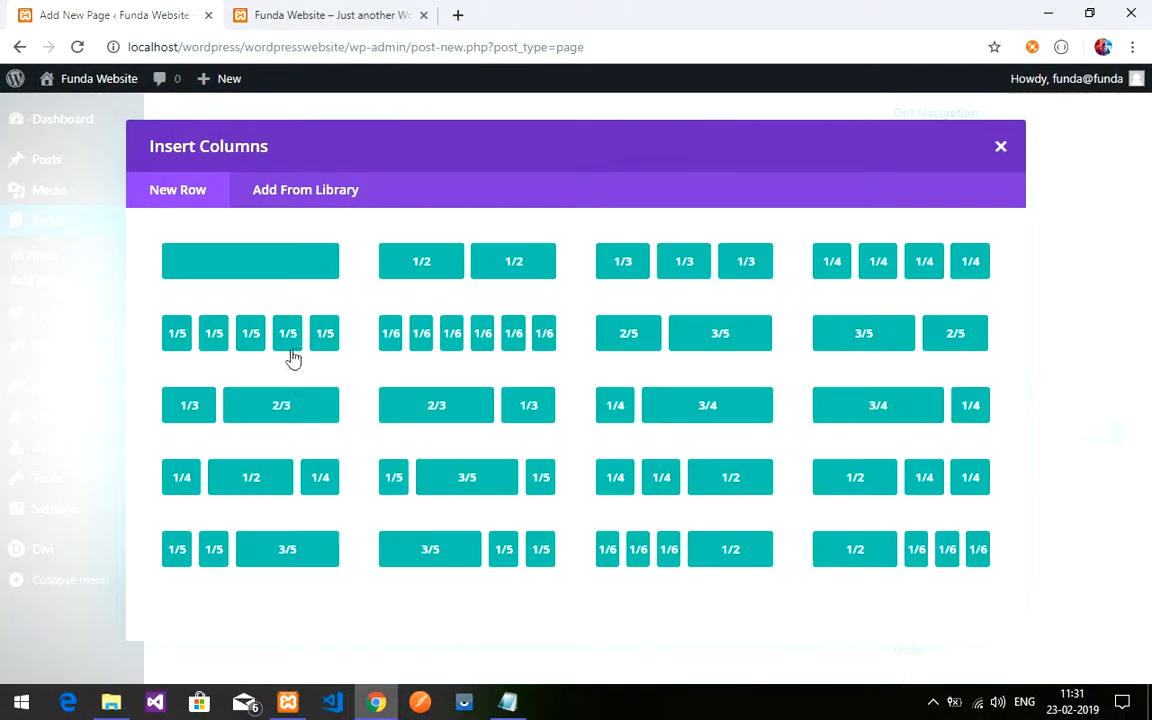
{"action": "left_click", "coordinate": [244, 262]}
{"action": "left_click", "coordinate": [452, 380]}
{"action": "scroll", "coordinate": [237, 502], "scroll_direction": "down", "scroll_amount": 3}
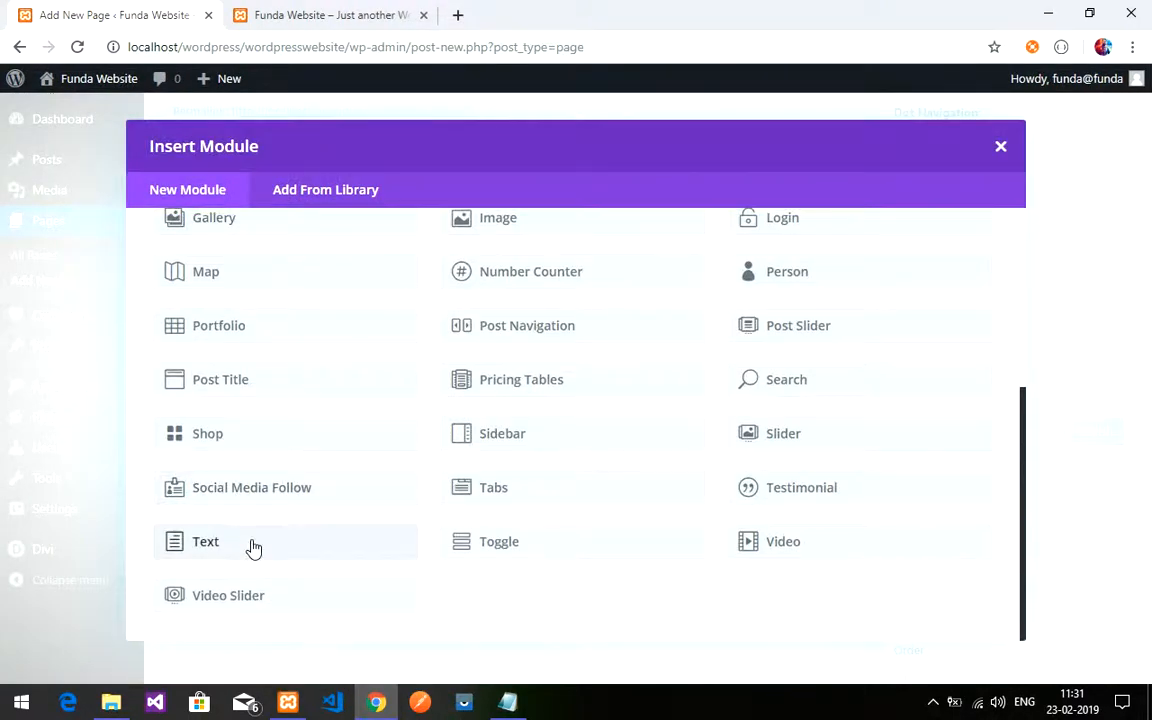
{"action": "left_click", "coordinate": [322, 546]}
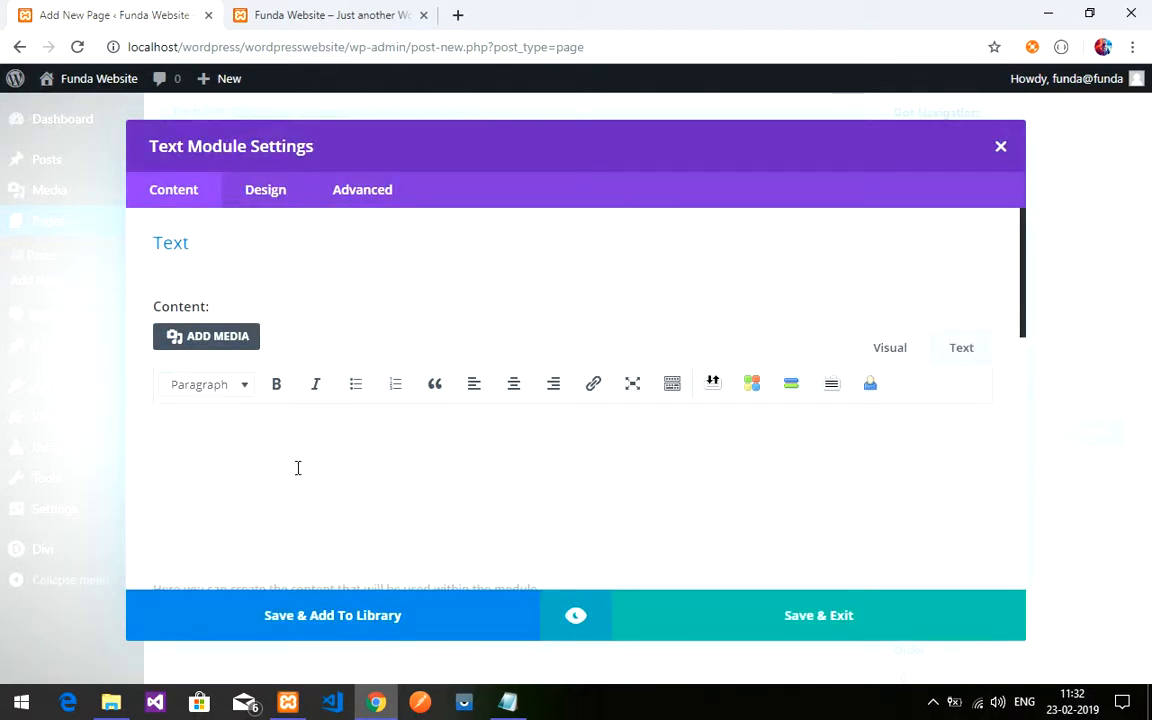
{"action": "scroll", "coordinate": [298, 465], "scroll_direction": "down", "scroll_amount": 3}
{"action": "scroll", "coordinate": [373, 481], "scroll_direction": "up", "scroll_amount": 3}
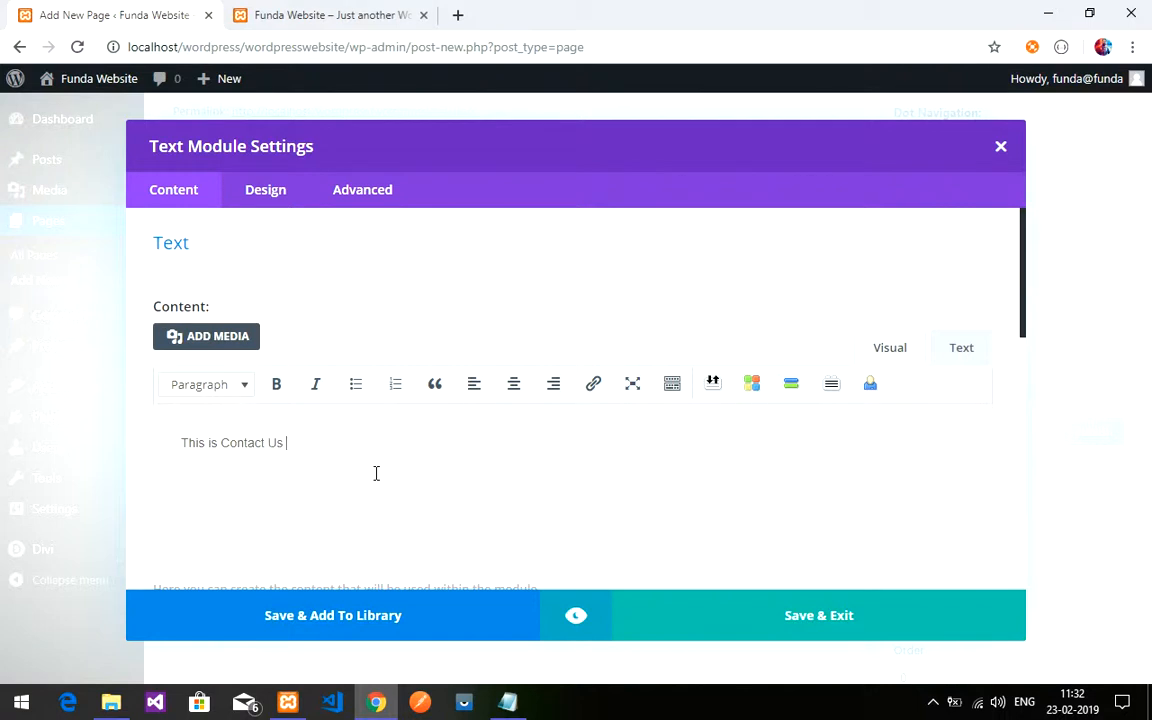
{"action": "left_click", "coordinate": [777, 611]}
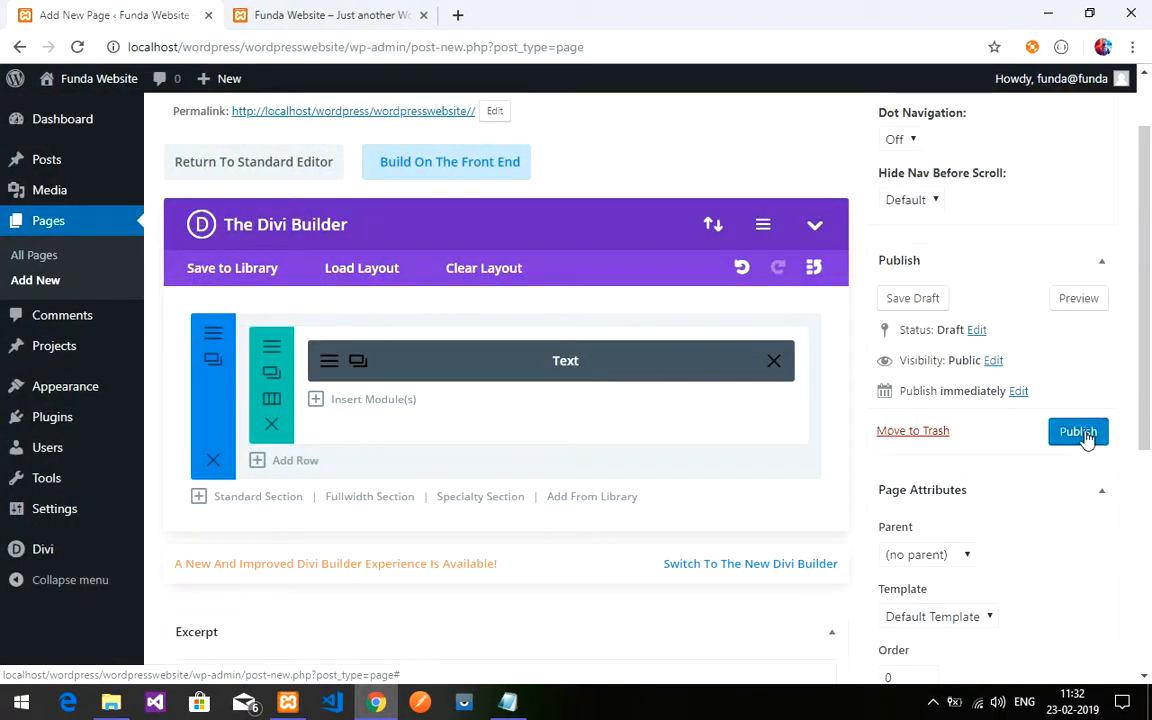
Publish the Contact Us page
{"action": "left_click", "coordinate": [1080, 436]}
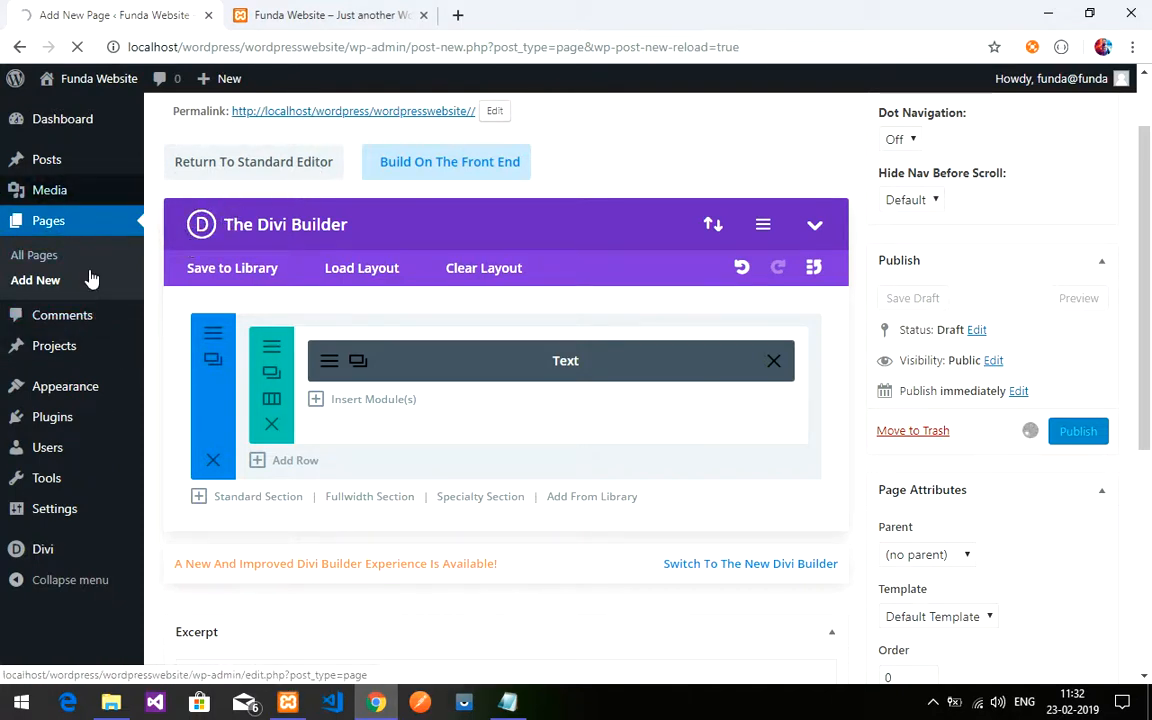
{"action": "scroll", "coordinate": [240, 310], "scroll_direction": "up", "scroll_amount": 1}
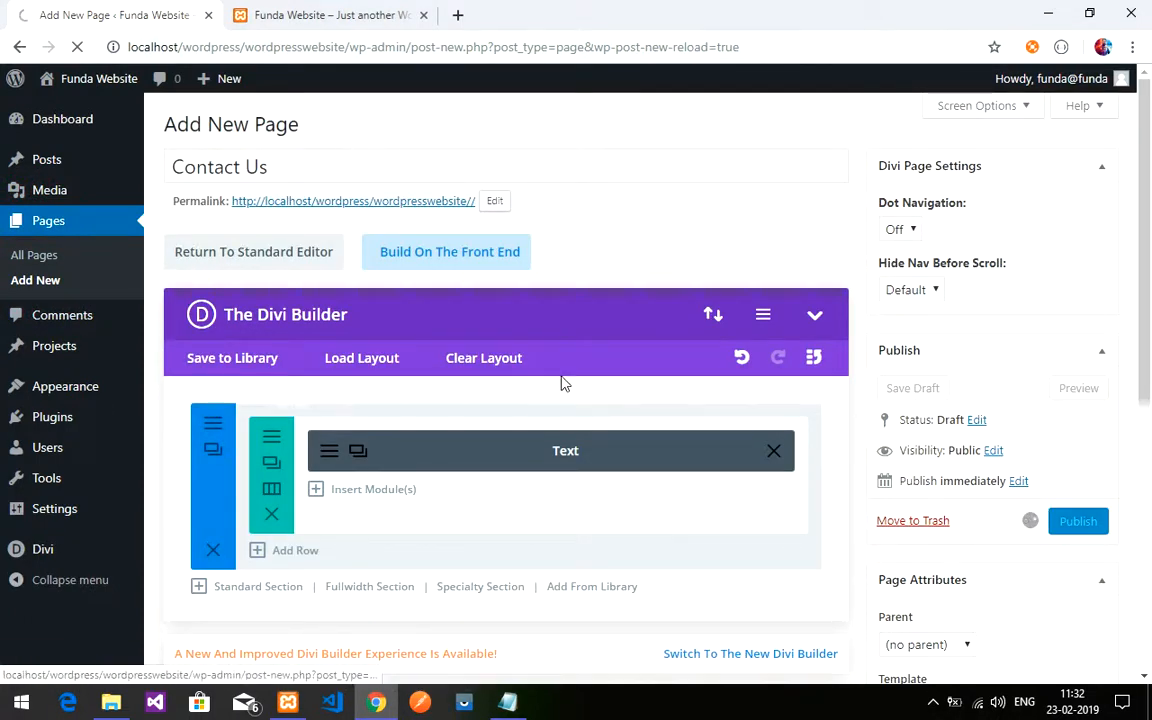
{"action": "left_click", "coordinate": [1058, 522]}
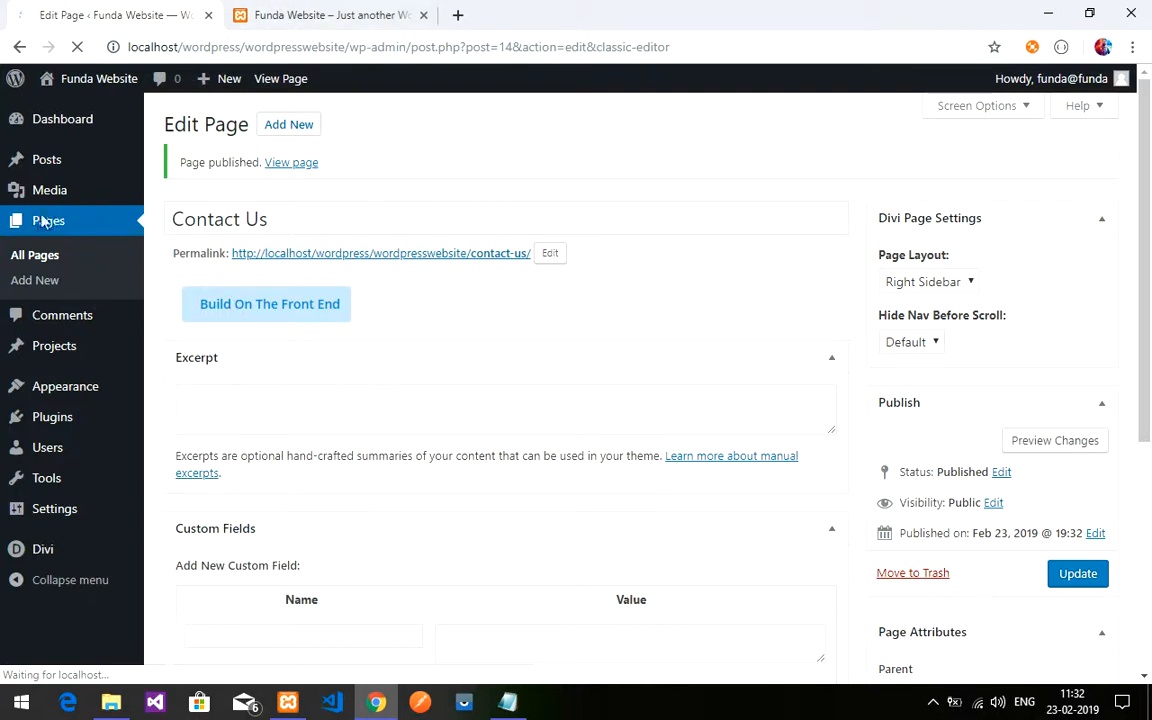
{"action": "left_click", "coordinate": [252, 10]}
{"action": "left_click", "coordinate": [113, 8]}
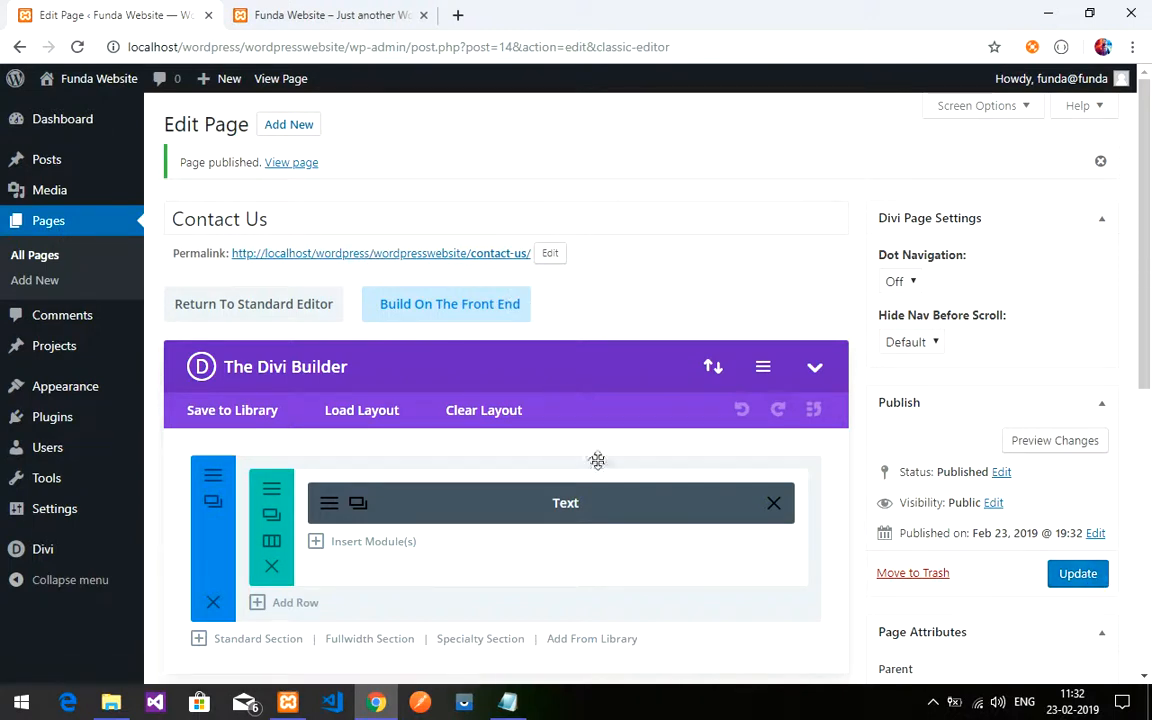
Create a new page titled "Blog" with the Divi Builder and insert a single full-width column
{"action": "left_click", "coordinate": [277, 135]}
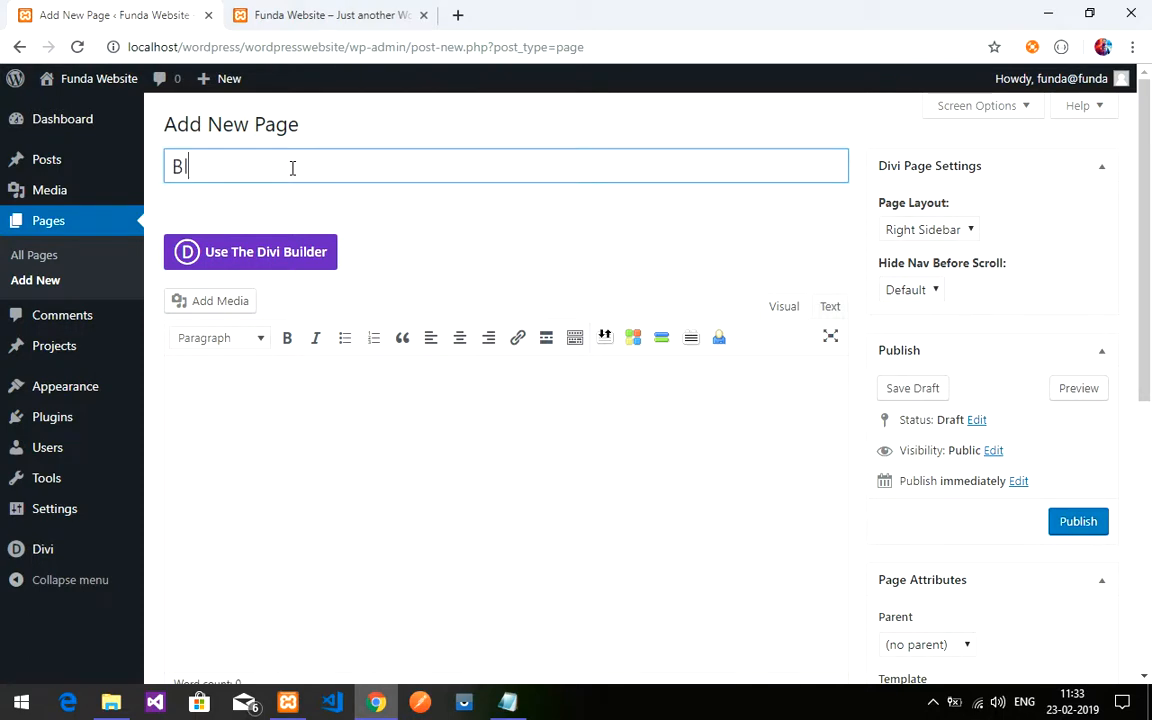
{"action": "left_click", "coordinate": [244, 256]}
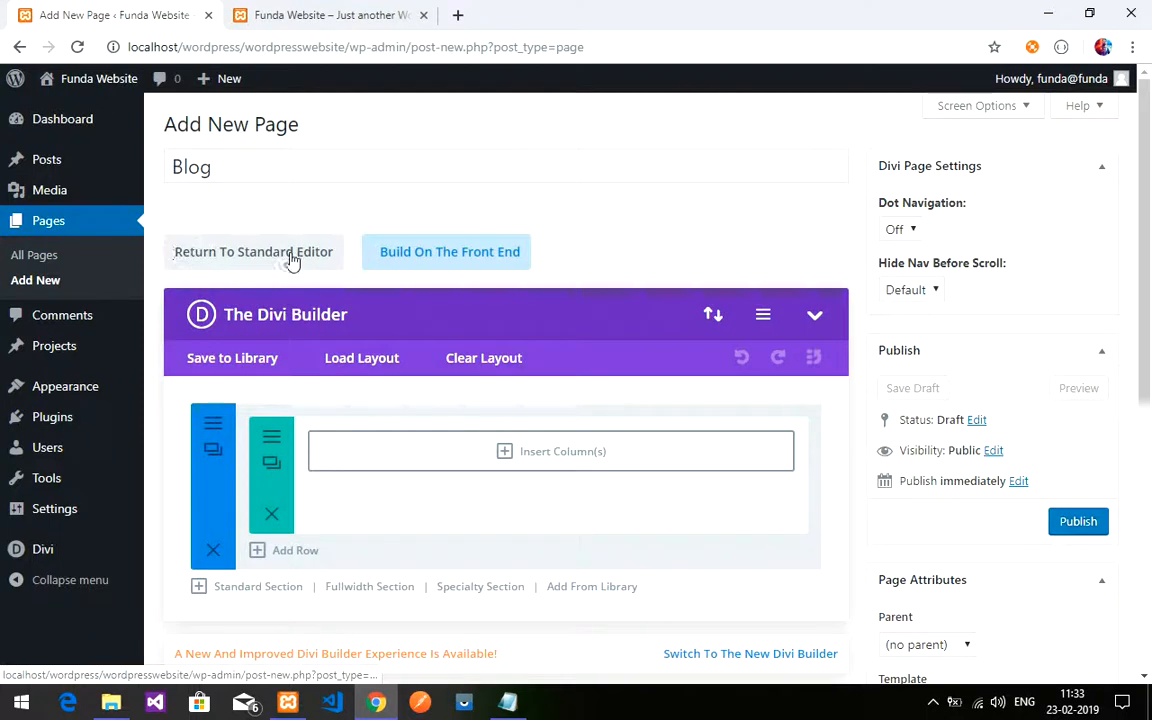
{"action": "left_click", "coordinate": [462, 463]}
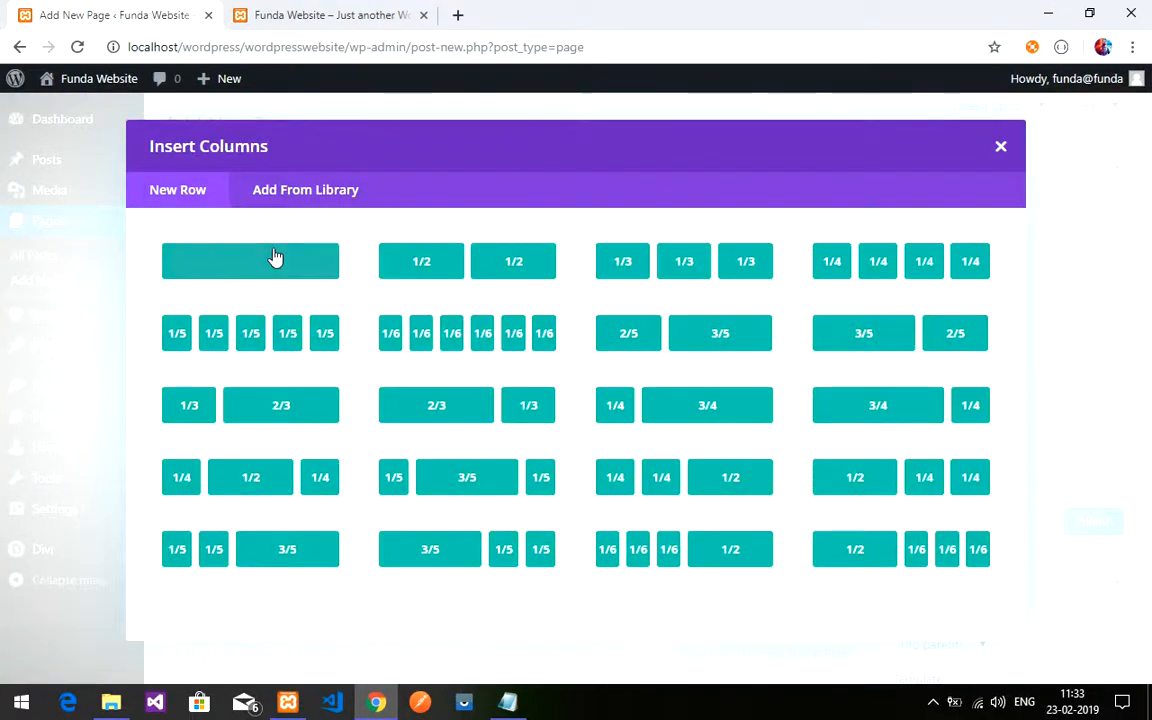
{"action": "left_click", "coordinate": [275, 258]}
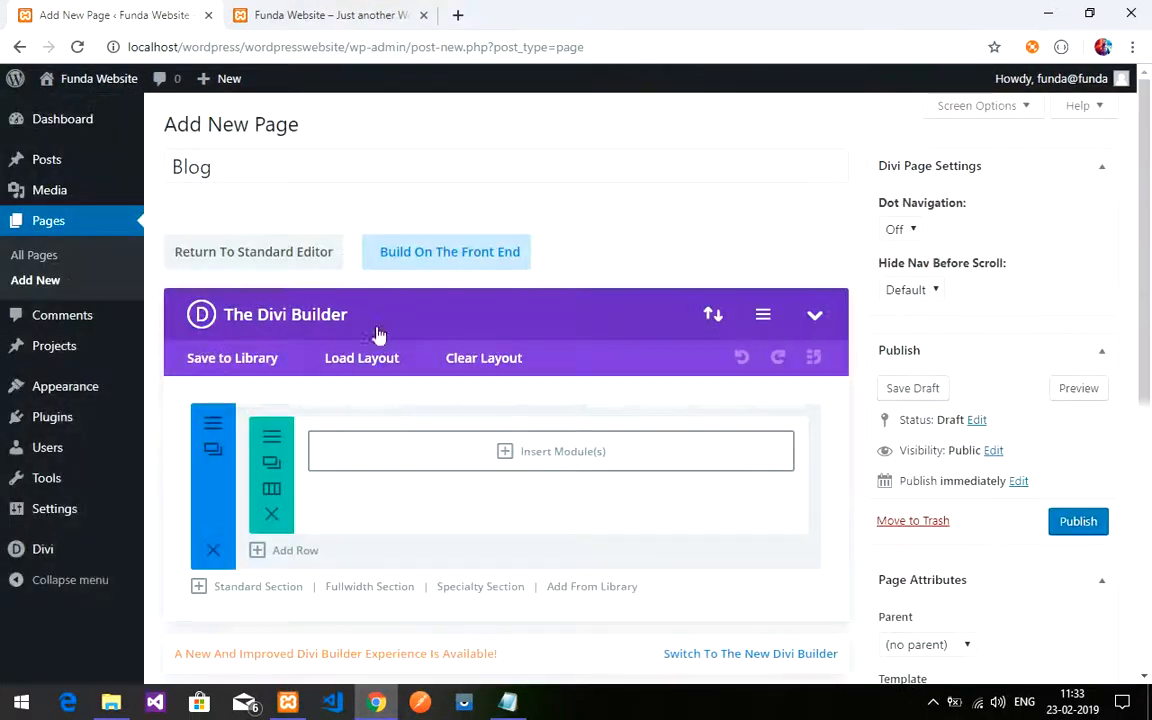
Add a Text module containing "This is Blog" to the Blog page's column and publish the page
{"action": "left_click", "coordinate": [568, 458]}
{"action": "scroll", "coordinate": [418, 447], "scroll_direction": "down", "scroll_amount": 3}
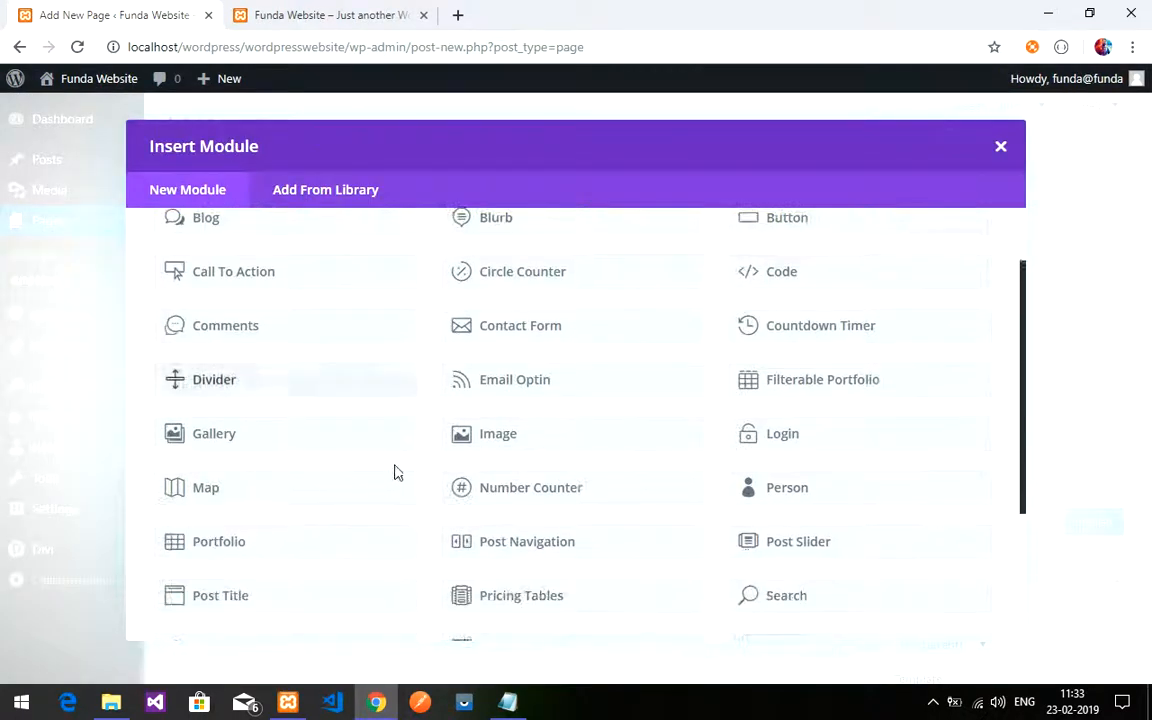
{"action": "scroll", "coordinate": [225, 580], "scroll_direction": "down", "scroll_amount": 2}
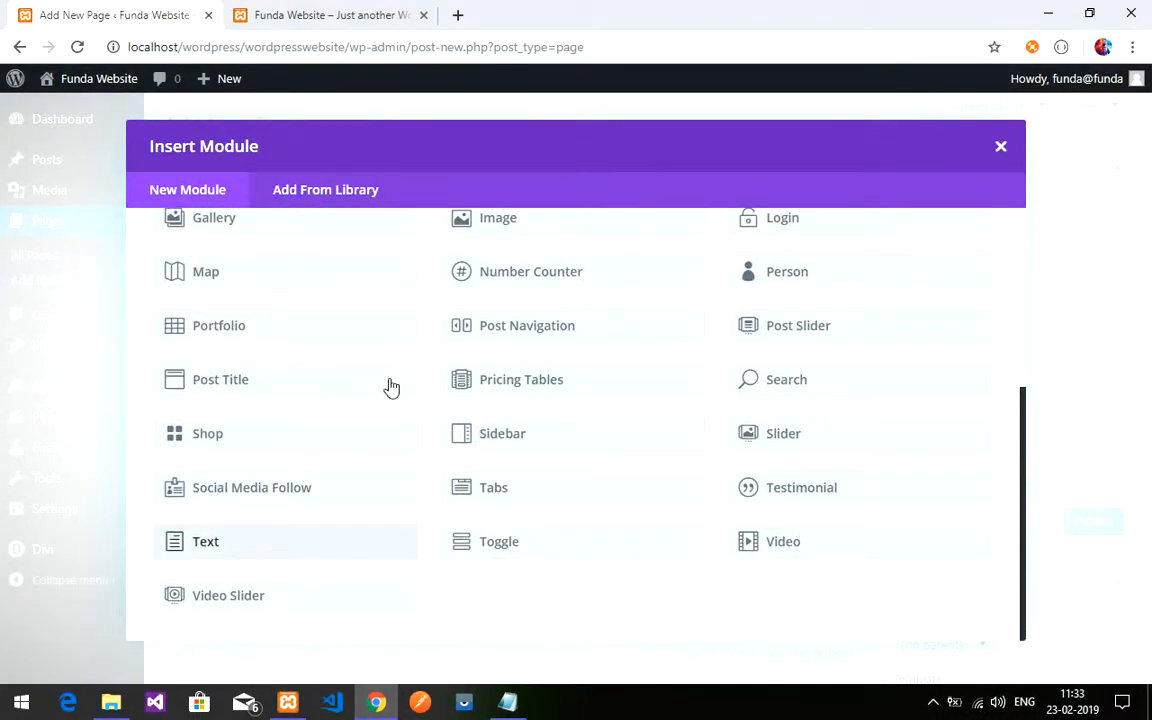
{"action": "left_click", "coordinate": [251, 545]}
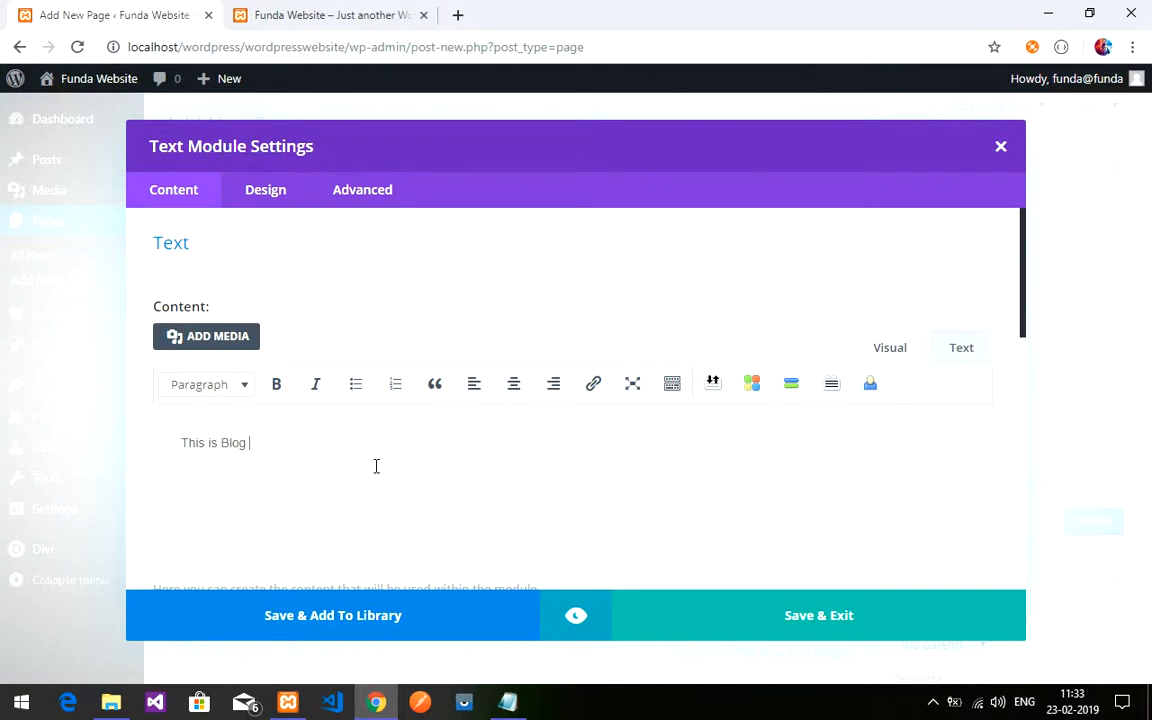
{"action": "left_click", "coordinate": [869, 630]}
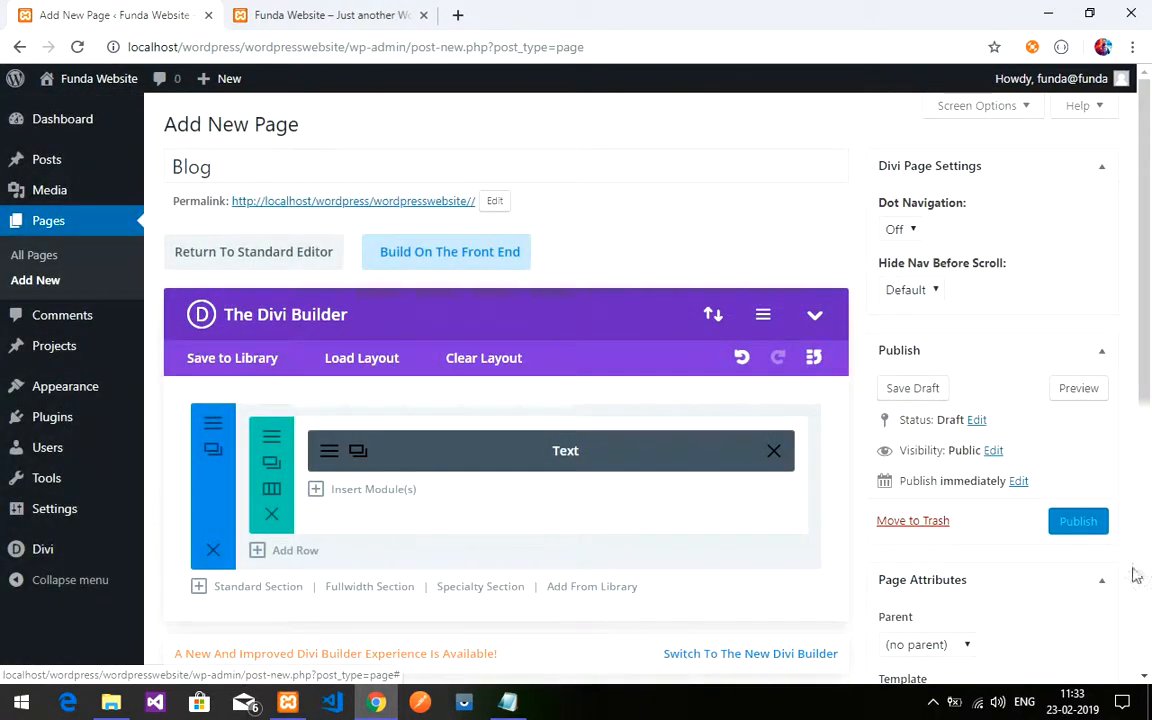
{"action": "left_click", "coordinate": [1075, 522]}
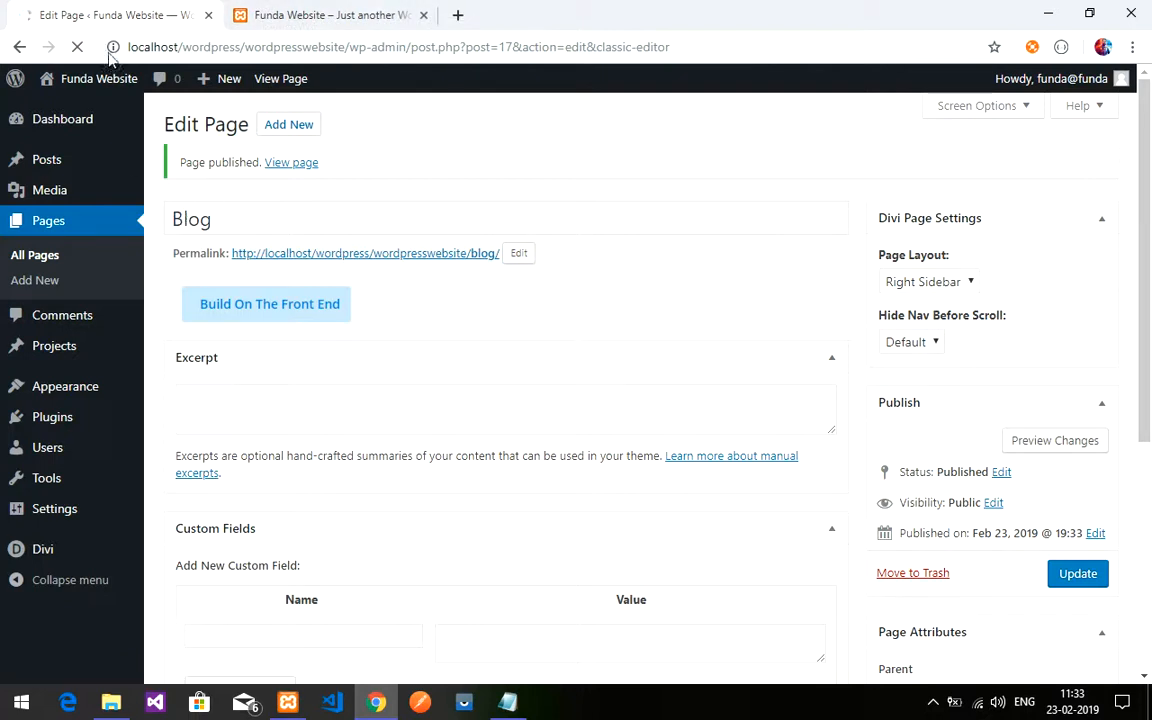
Create a new page titled "Services" with the Divi Builder and insert a single full-width column
{"action": "left_click", "coordinate": [231, 10]}
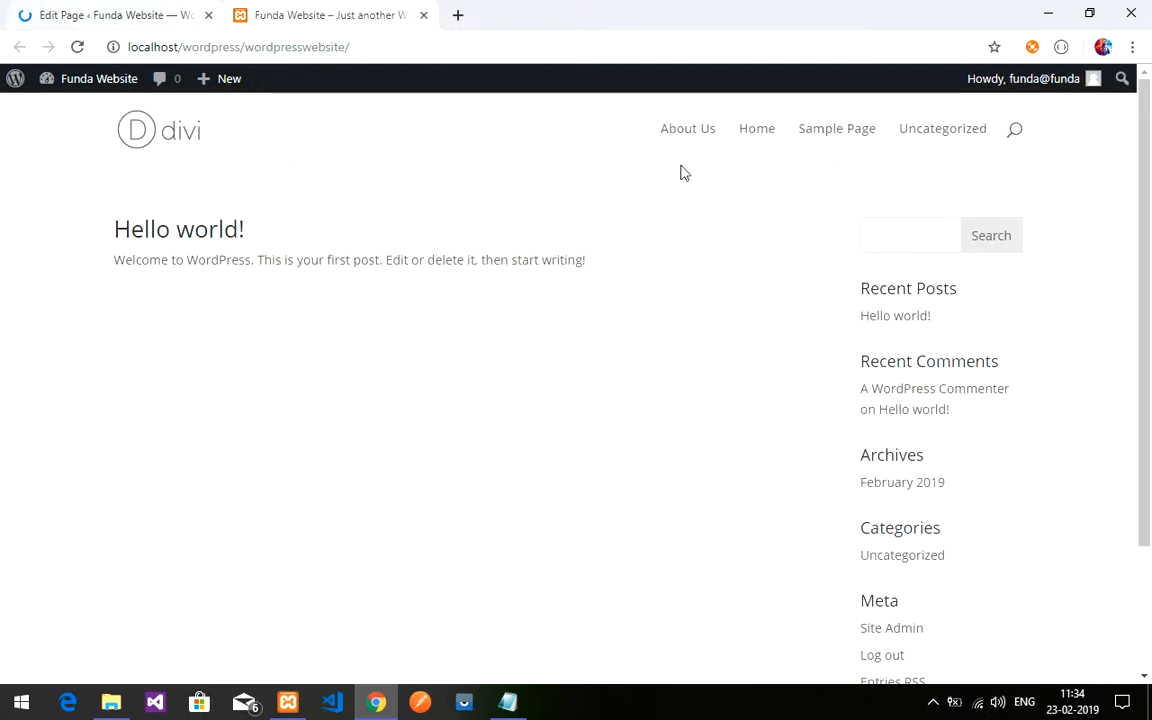
{"action": "left_click", "coordinate": [140, 10]}
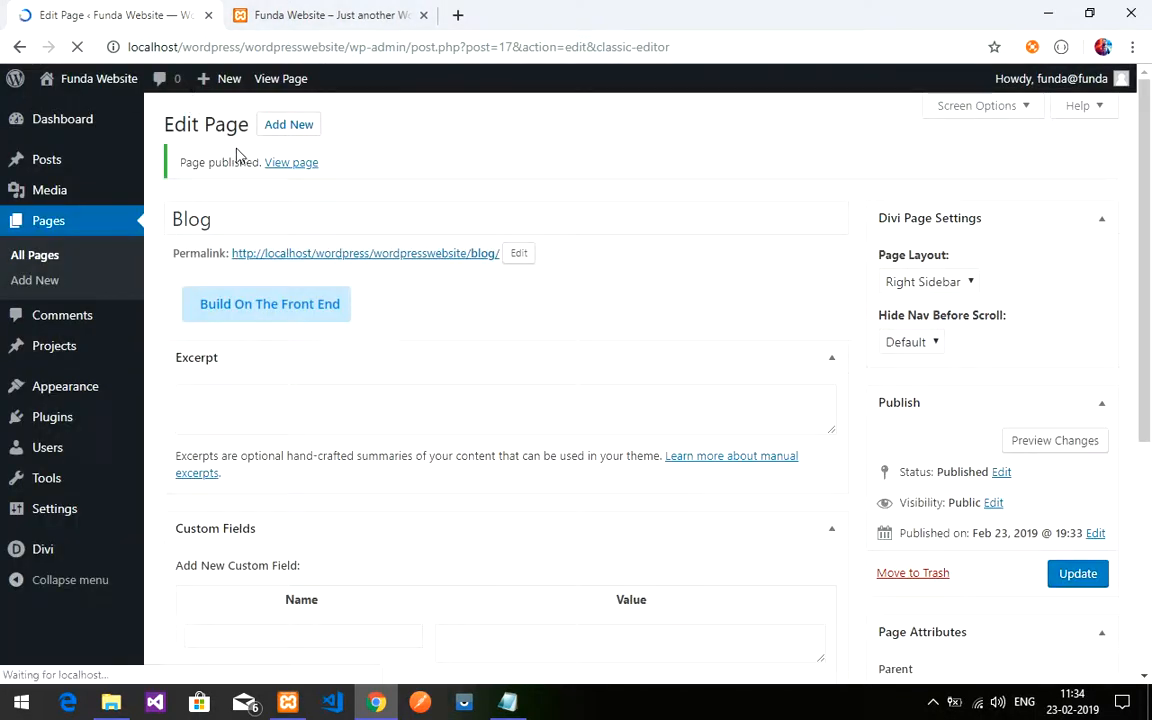
{"action": "left_click", "coordinate": [298, 131]}
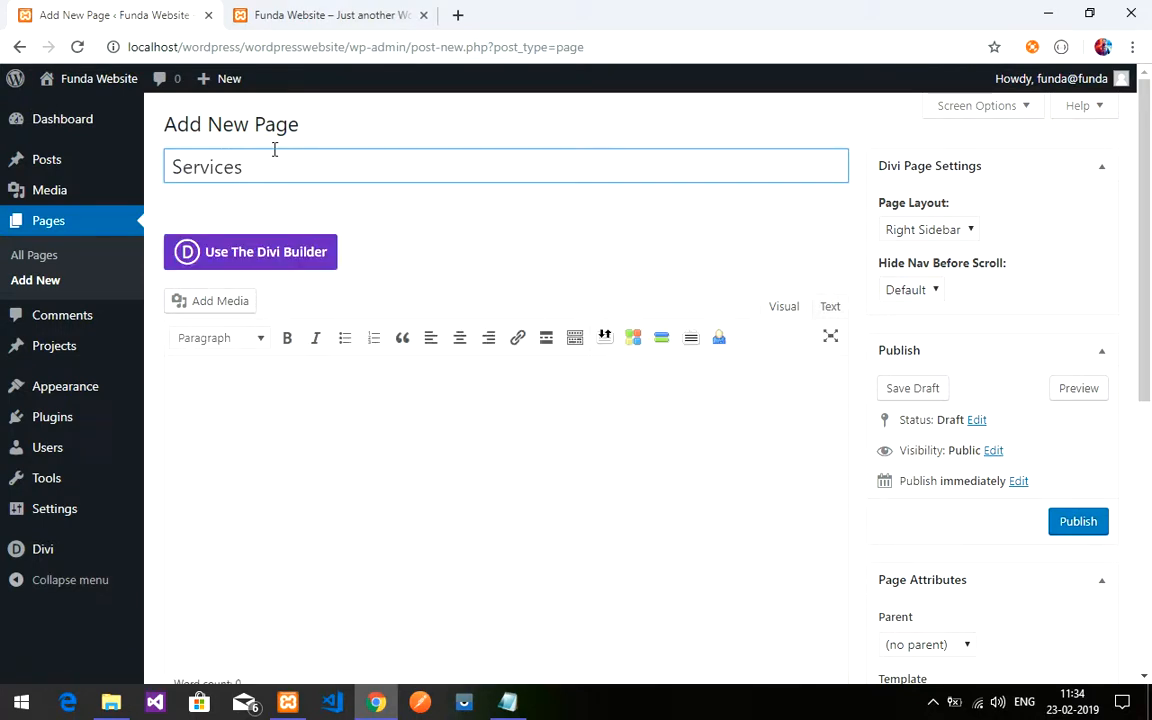
{"action": "left_click", "coordinate": [298, 252]}
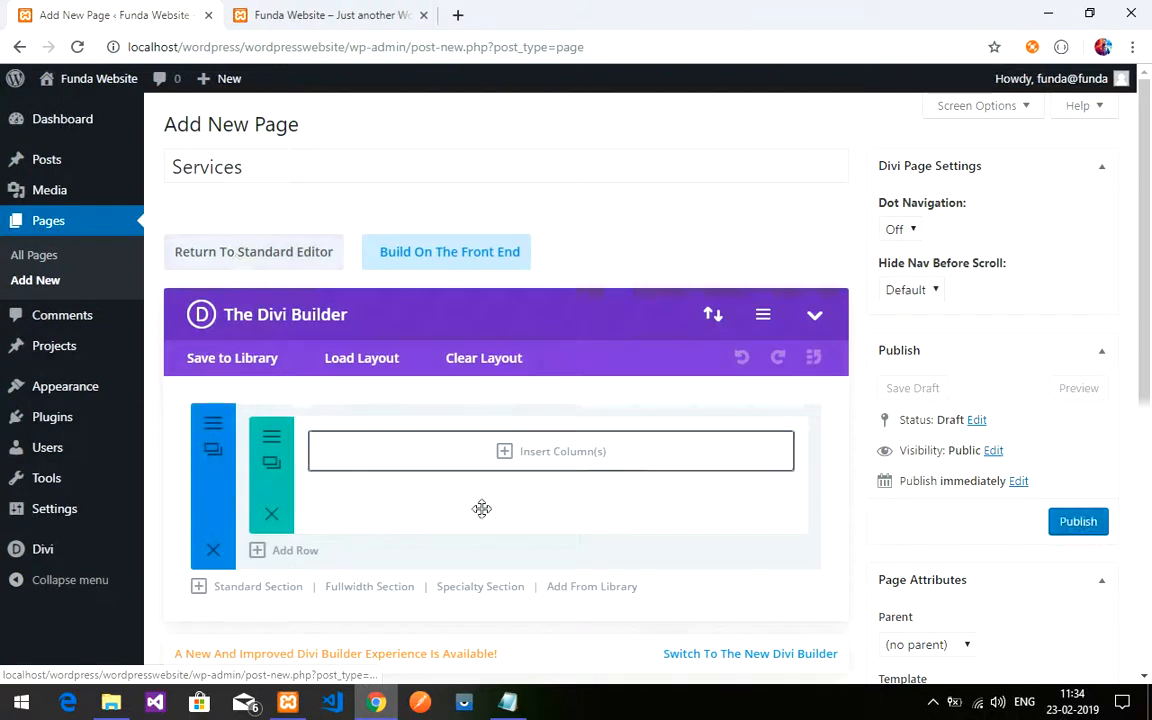
{"action": "left_click", "coordinate": [508, 460]}
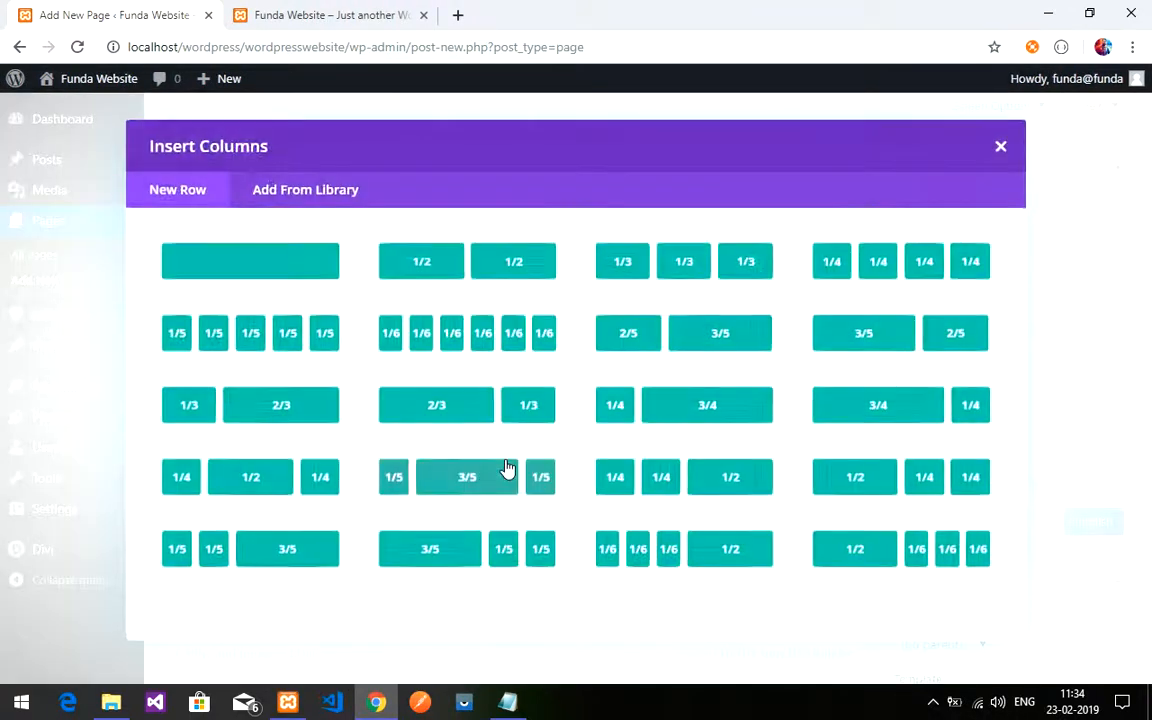
{"action": "left_click", "coordinate": [237, 271]}
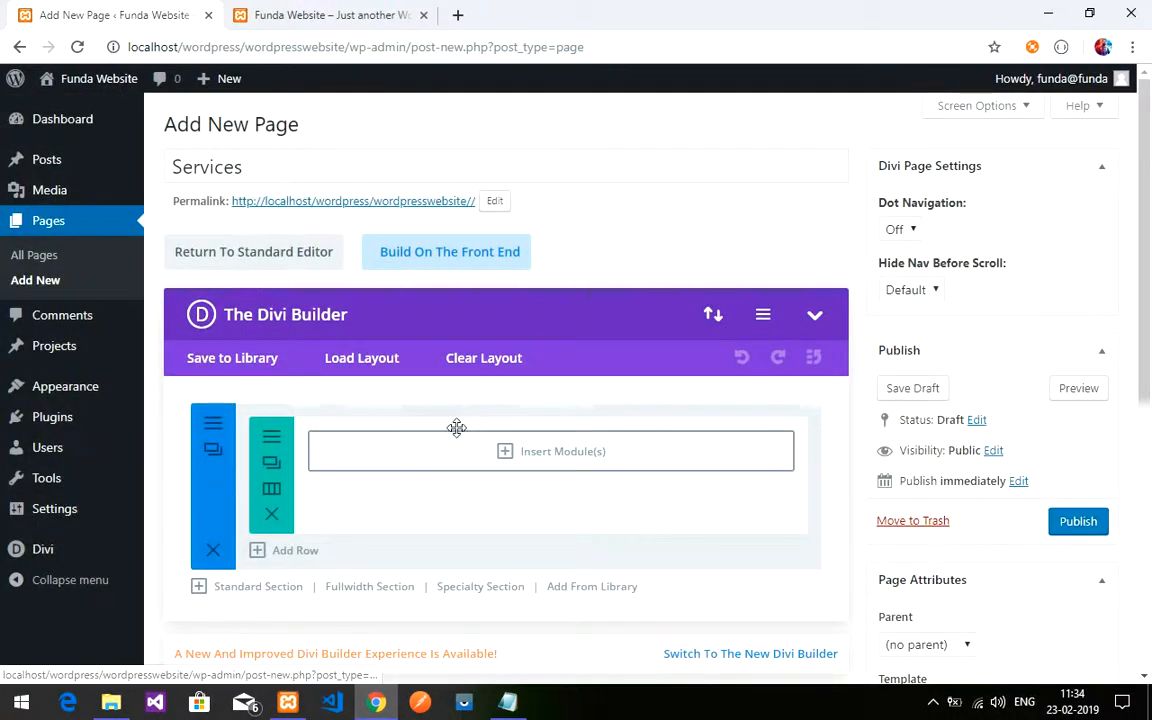
Add a Text module containing "This is Services Page" to the Services page's column and publish the page
{"action": "left_click", "coordinate": [483, 459]}
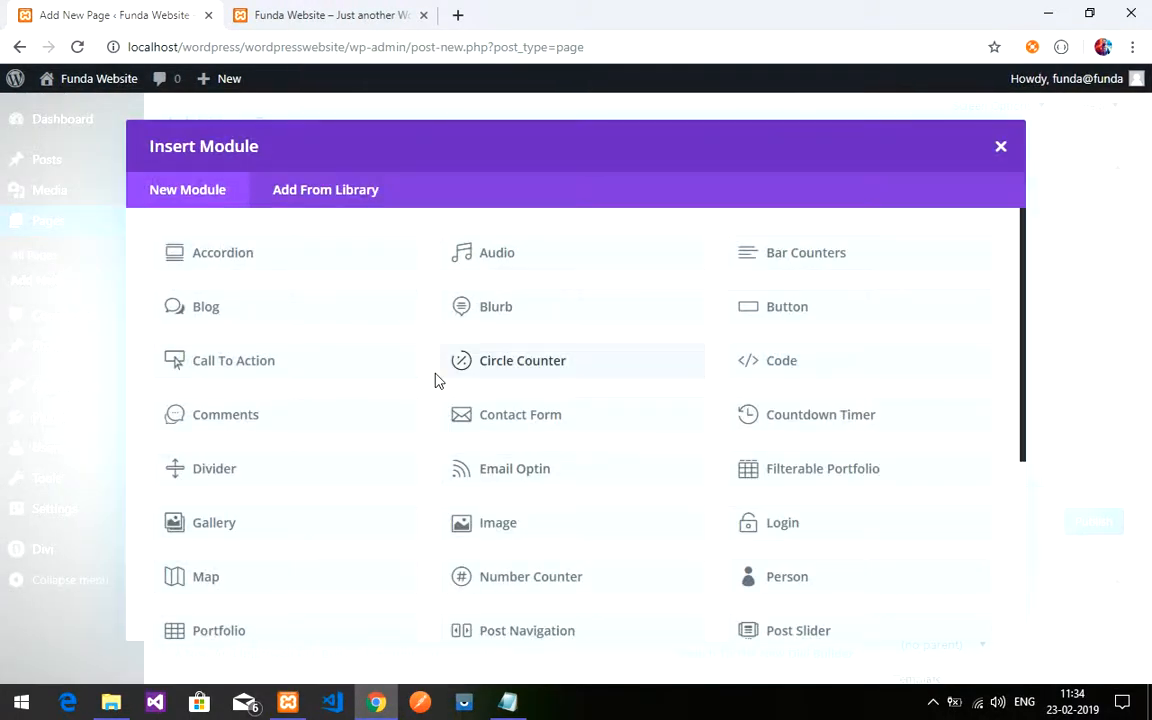
{"action": "scroll", "coordinate": [311, 592], "scroll_direction": "down", "scroll_amount": 3}
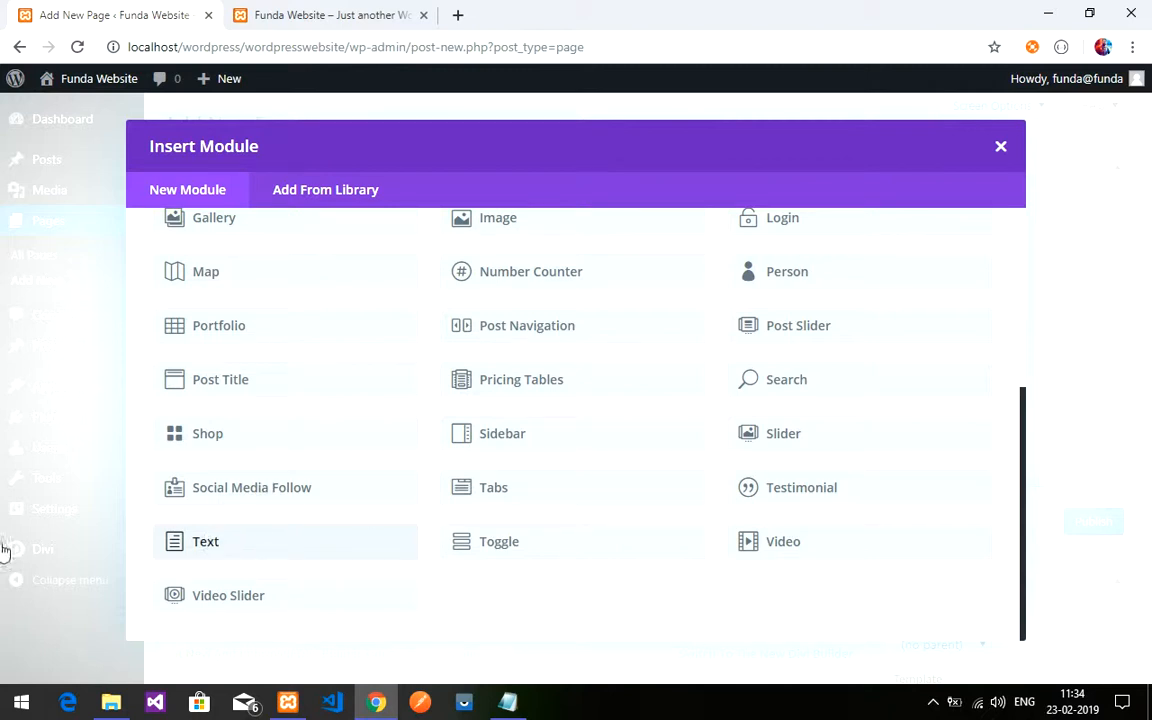
{"action": "left_click", "coordinate": [214, 544]}
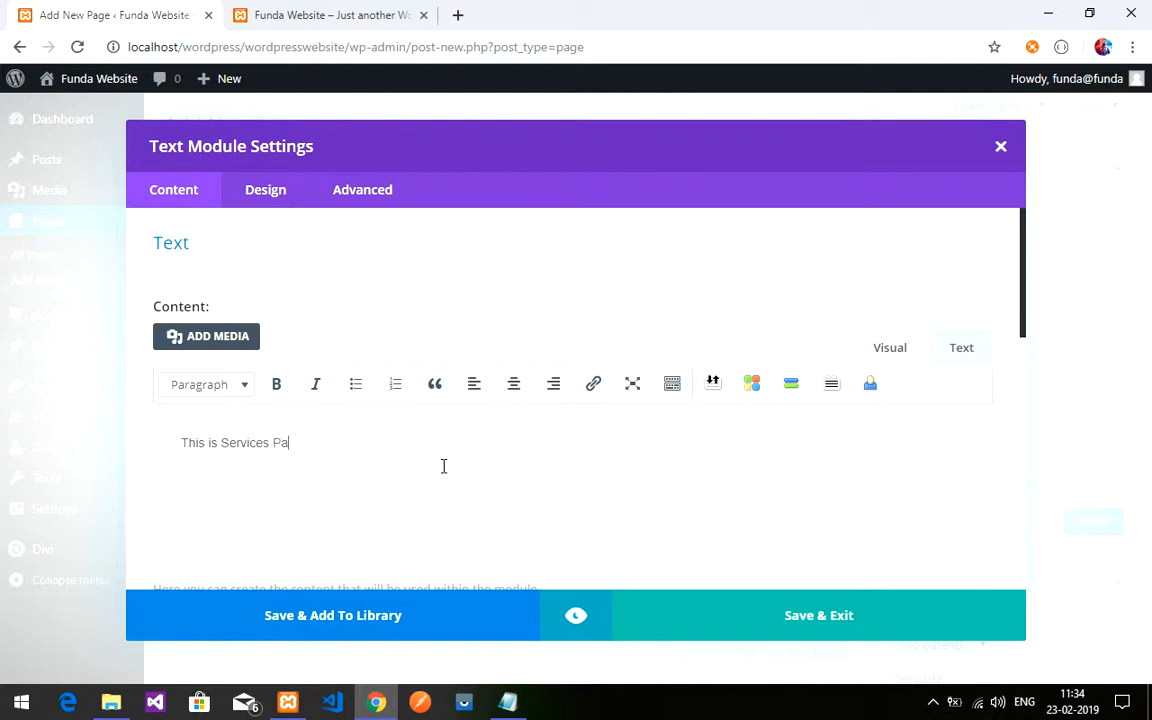
{"action": "left_click", "coordinate": [874, 637]}
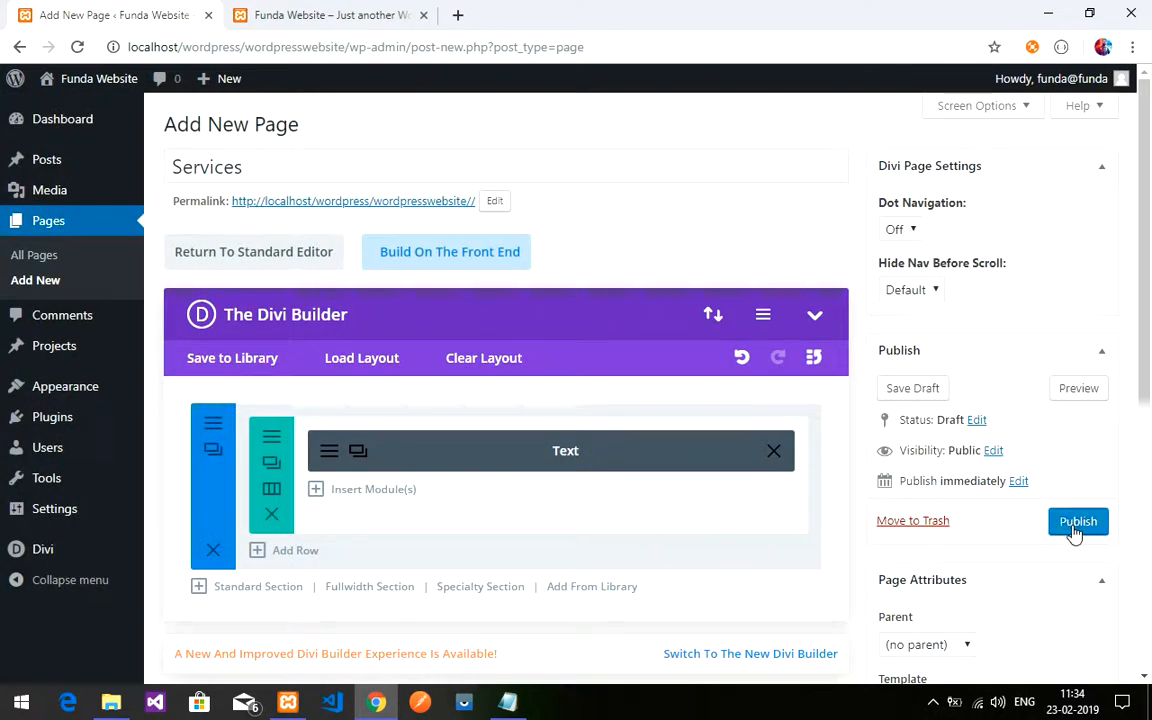
{"action": "left_click", "coordinate": [1075, 533]}
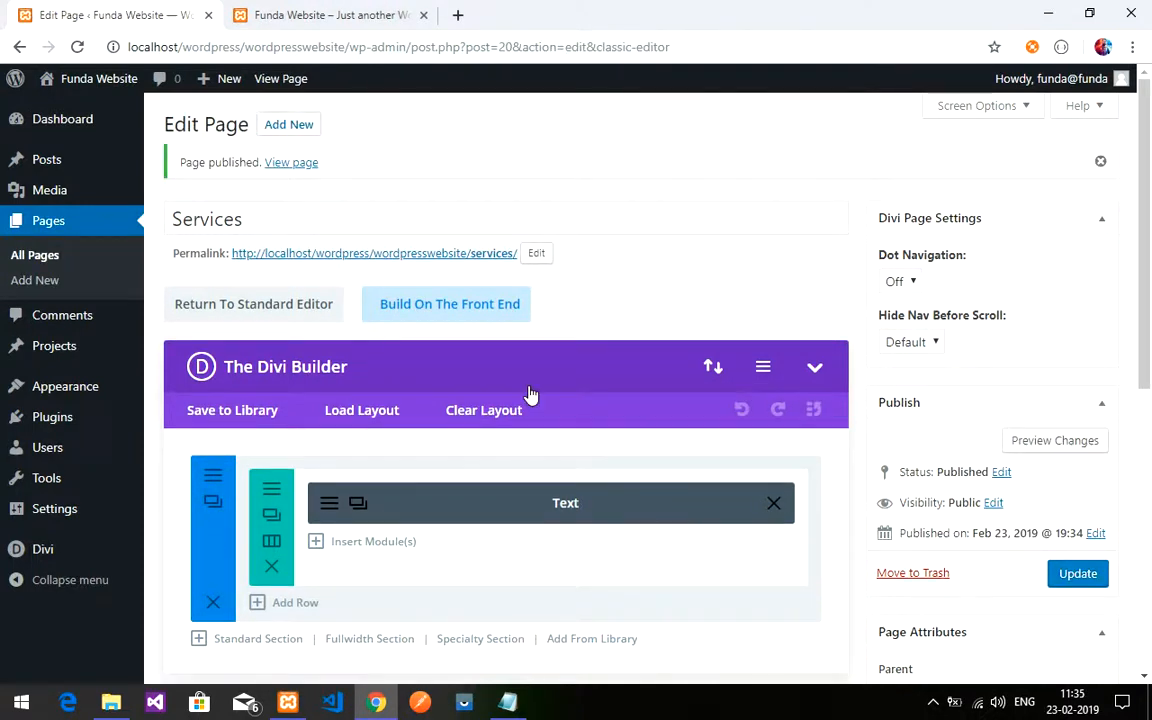
Create a new page titled "Service 1" with the Divi Builder and insert a single full-width column
{"action": "left_click", "coordinate": [292, 124]}
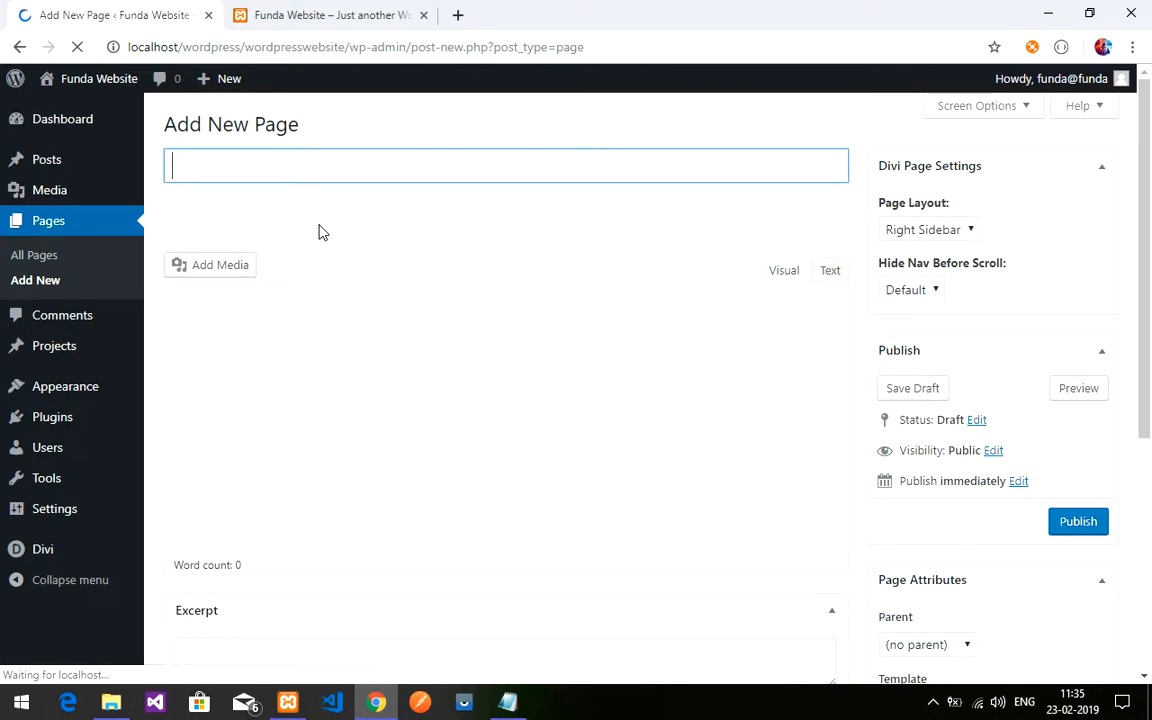
{"action": "type", "text": "service1"}
{"action": "key", "text": "BackSpace"}
{"action": "type", "text": "S"}
{"action": "key", "text": "Right"}
{"action": "key", "text": "Right"}
{"action": "key", "text": "Right"}
{"action": "key", "text": "Right"}
{"action": "key", "text": "Right"}
{"action": "key", "text": "Right"}
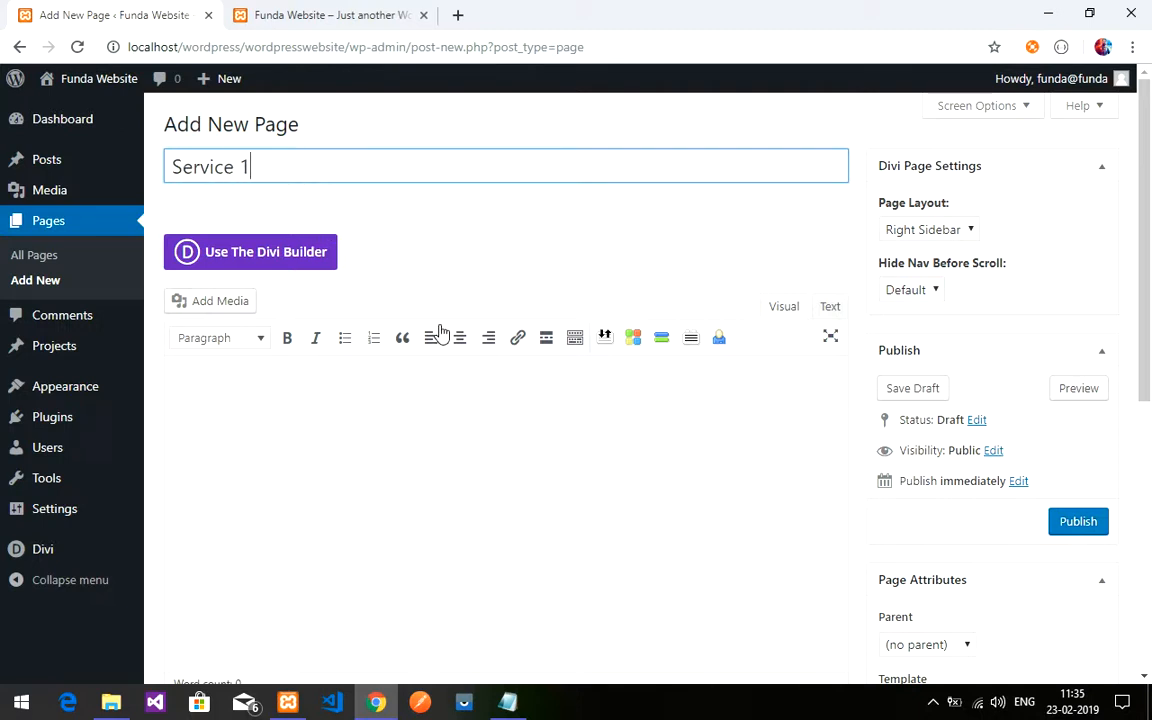
{"action": "left_click", "coordinate": [249, 256]}
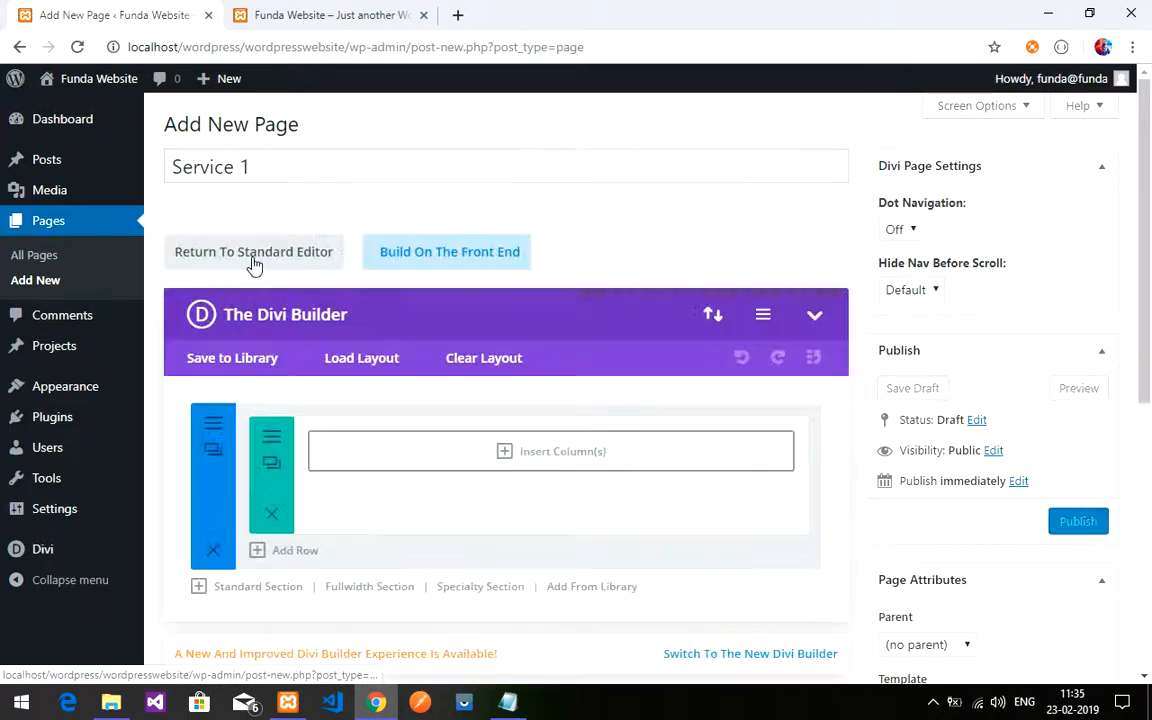
{"action": "left_click", "coordinate": [385, 453]}
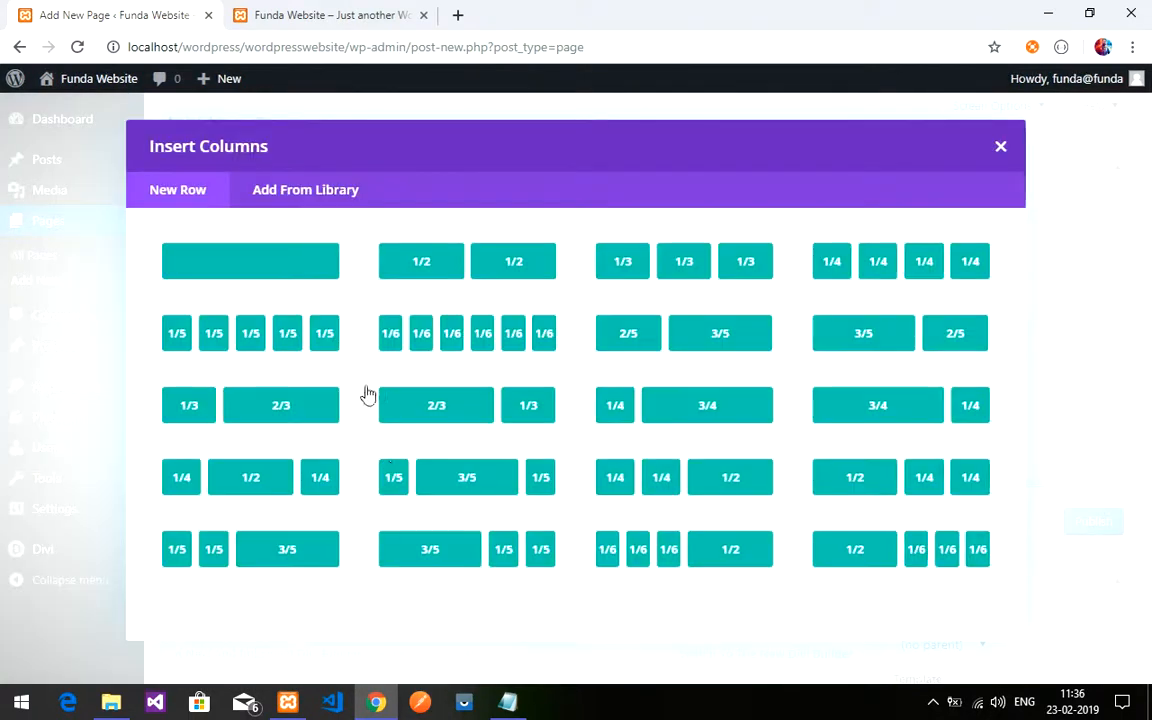
{"action": "left_click", "coordinate": [219, 272]}
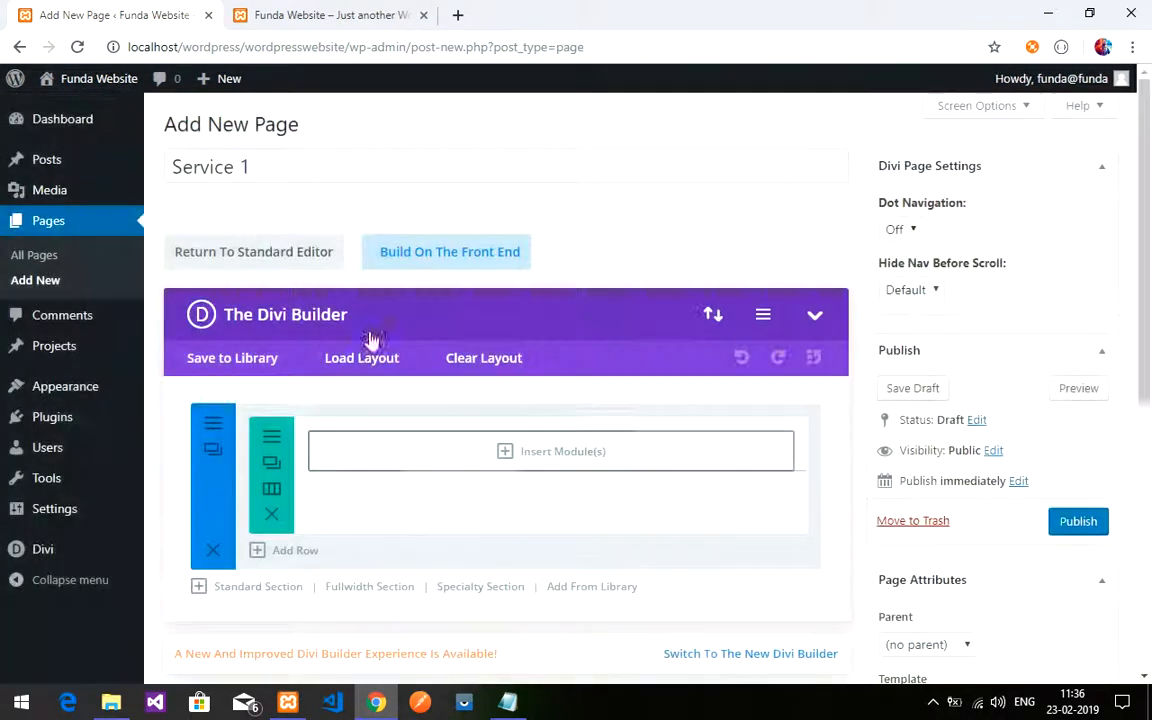
Add a Text module containing "This is Service 1 Page" to the Service 1 page's column and publish the page
{"action": "left_click", "coordinate": [470, 468]}
{"action": "scroll", "coordinate": [373, 400], "scroll_direction": "down", "scroll_amount": 3}
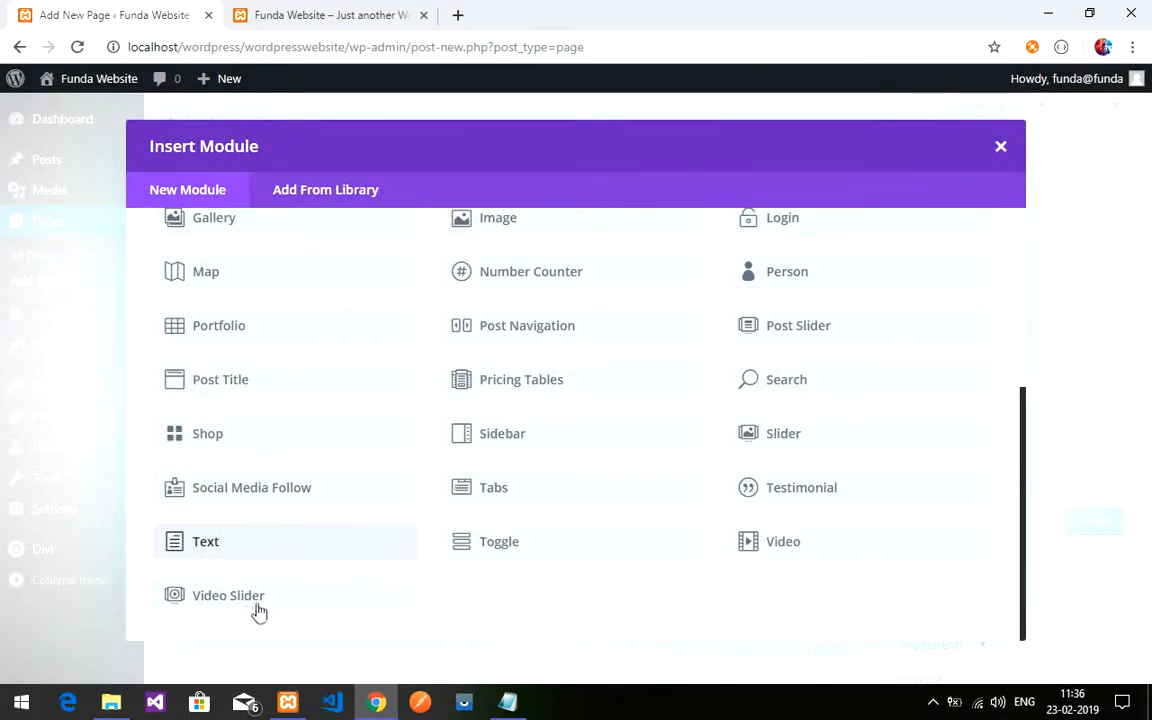
{"action": "left_click", "coordinate": [284, 561]}
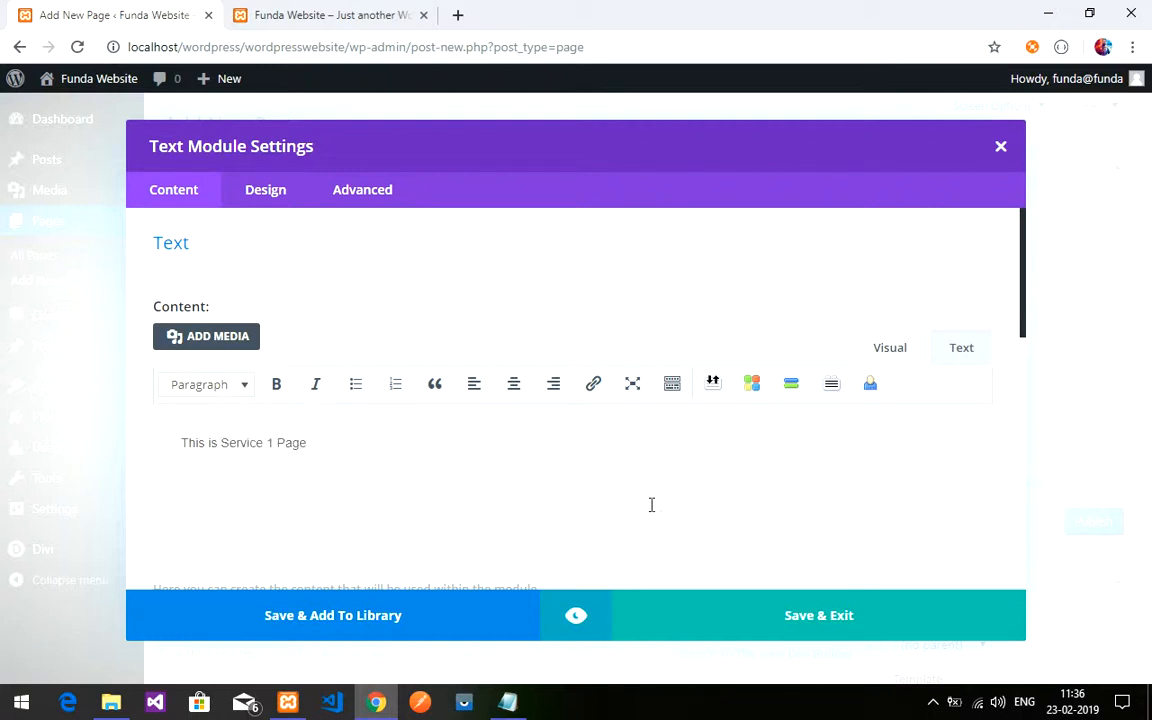
{"action": "left_click", "coordinate": [792, 627]}
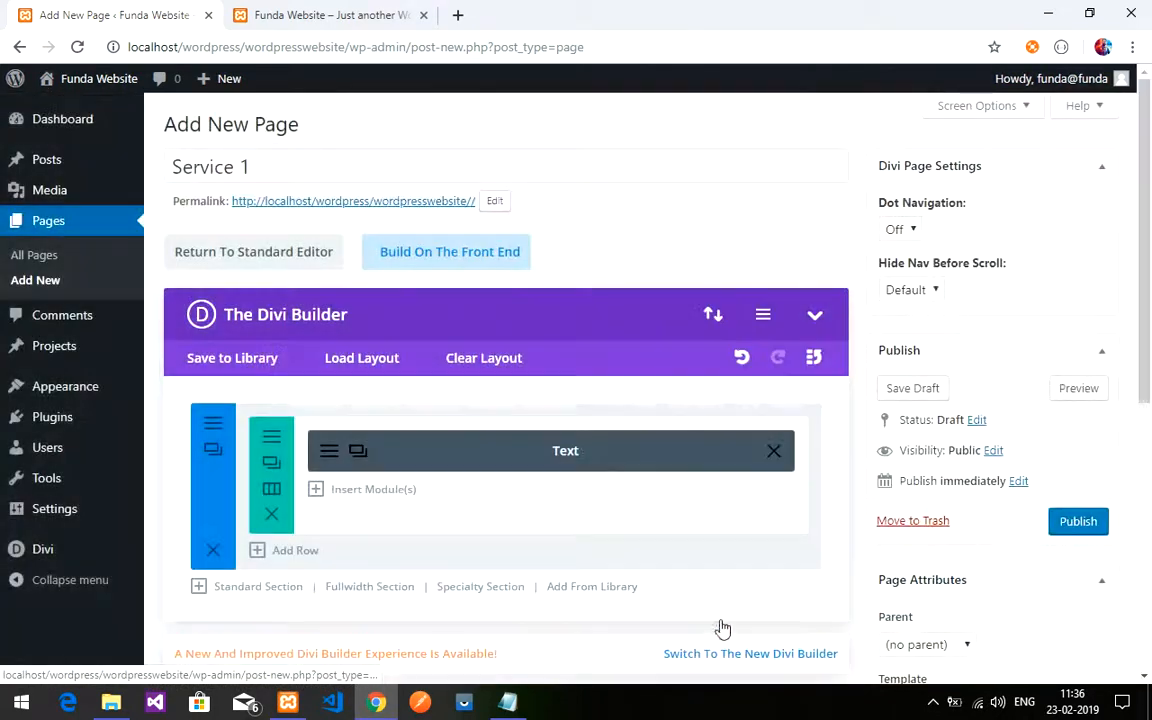
{"action": "left_click", "coordinate": [1080, 526]}
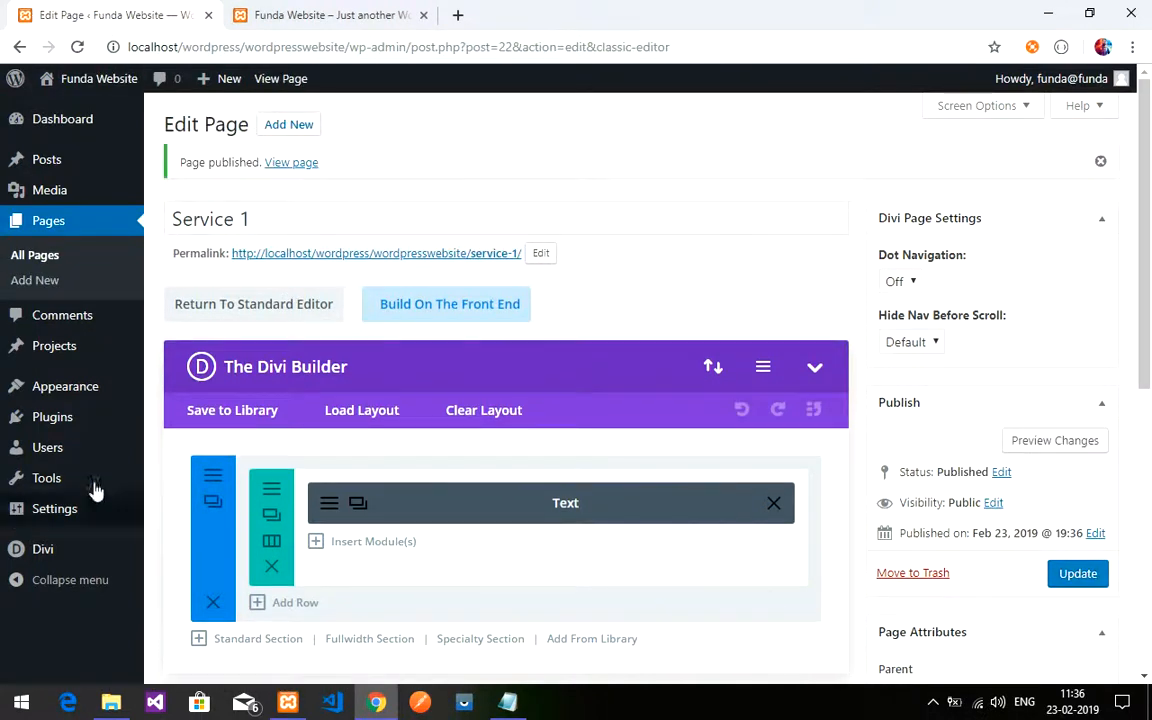
Create a new page titled "Service 2" with the Divi Builder and insert a single full-width column
{"action": "left_click", "coordinate": [290, 121]}
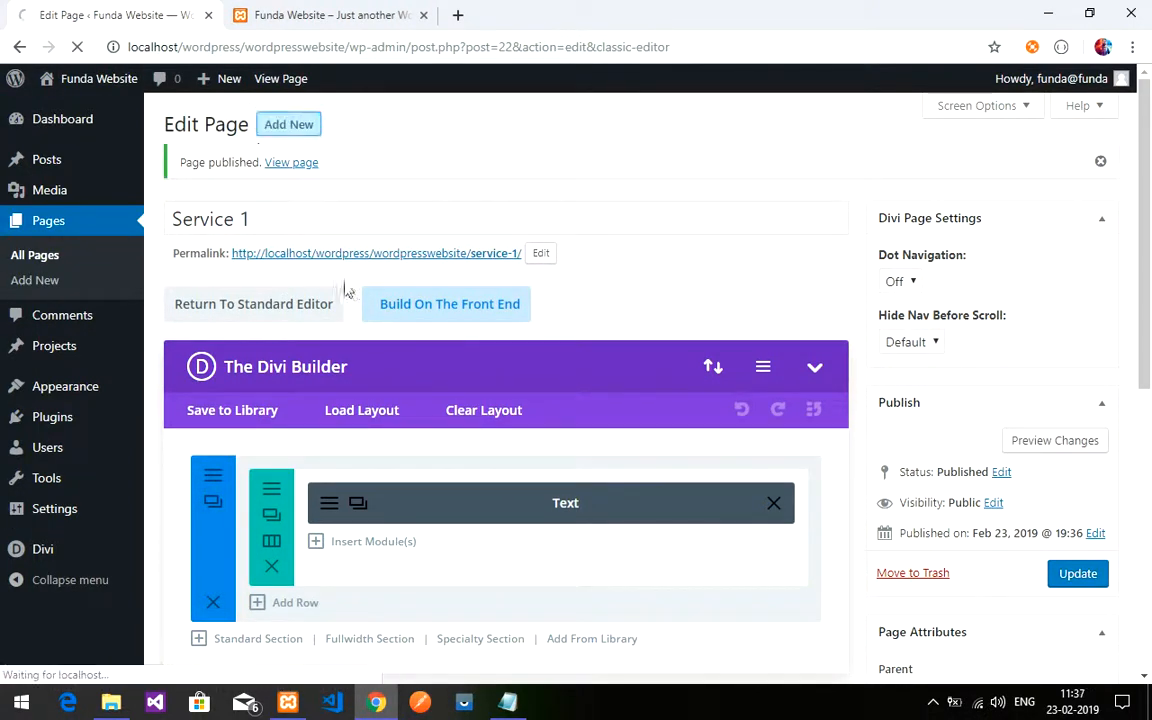
{"action": "left_click", "coordinate": [244, 219]}
{"action": "left_click_drag", "start_coordinate": [244, 219], "coordinate": [177, 219]}
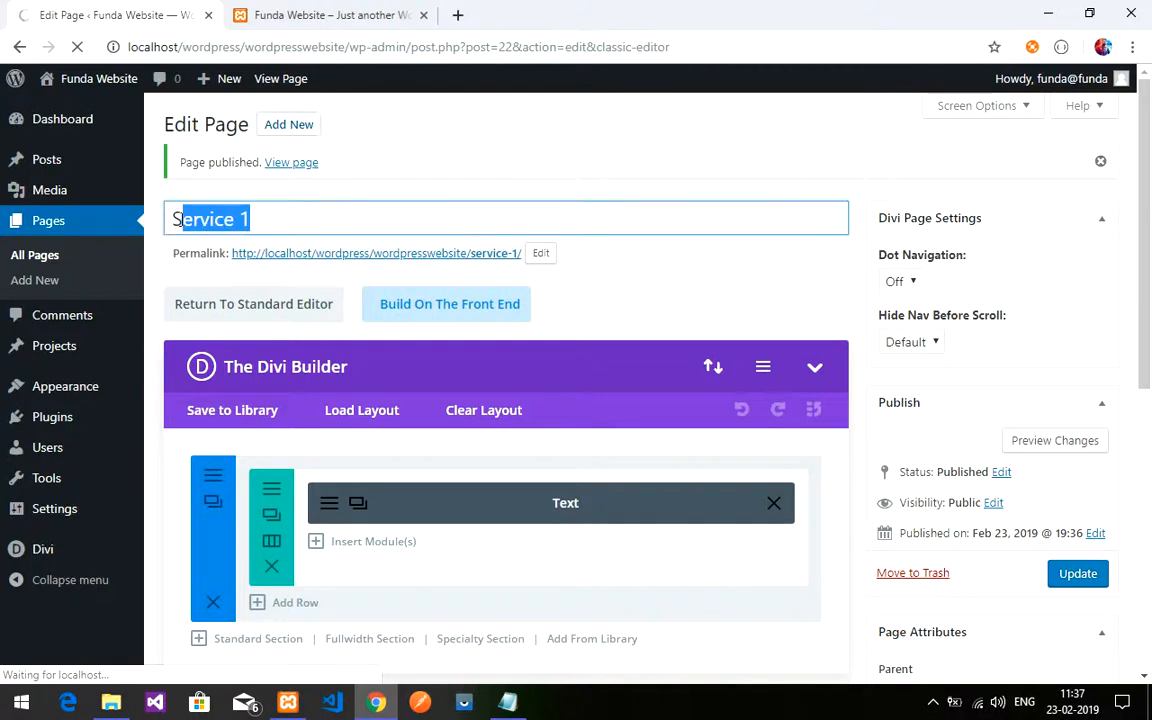
{"action": "left_click", "coordinate": [356, 188]}
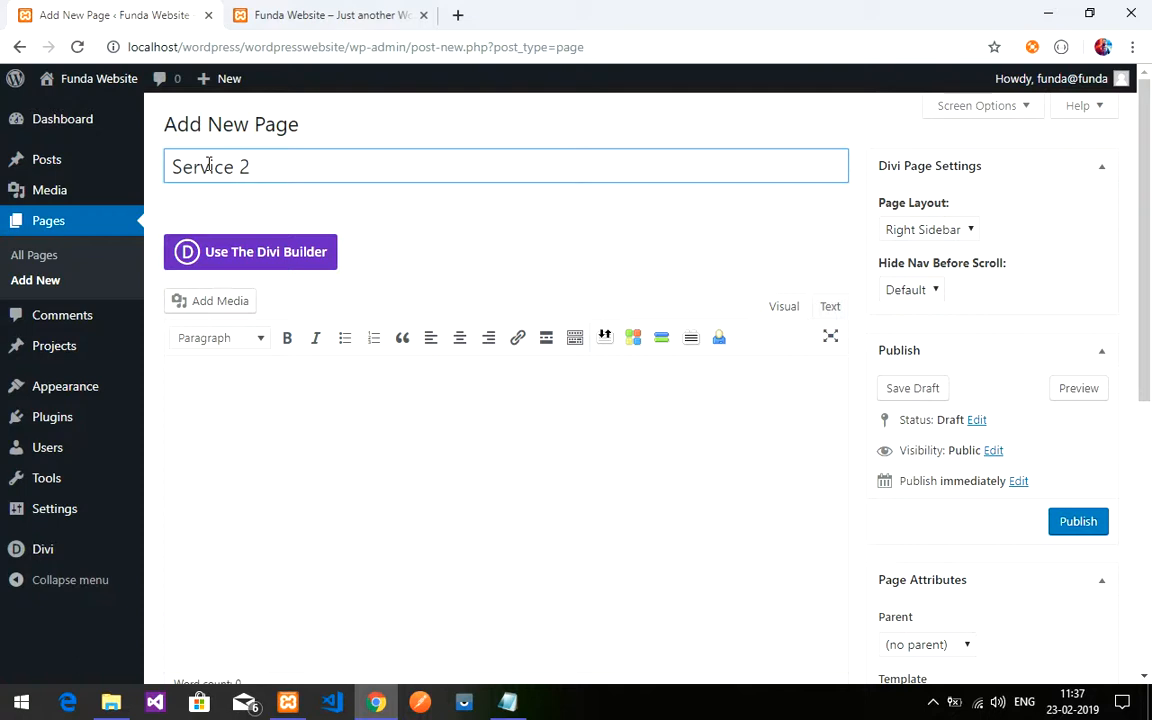
{"action": "left_click", "coordinate": [252, 257]}
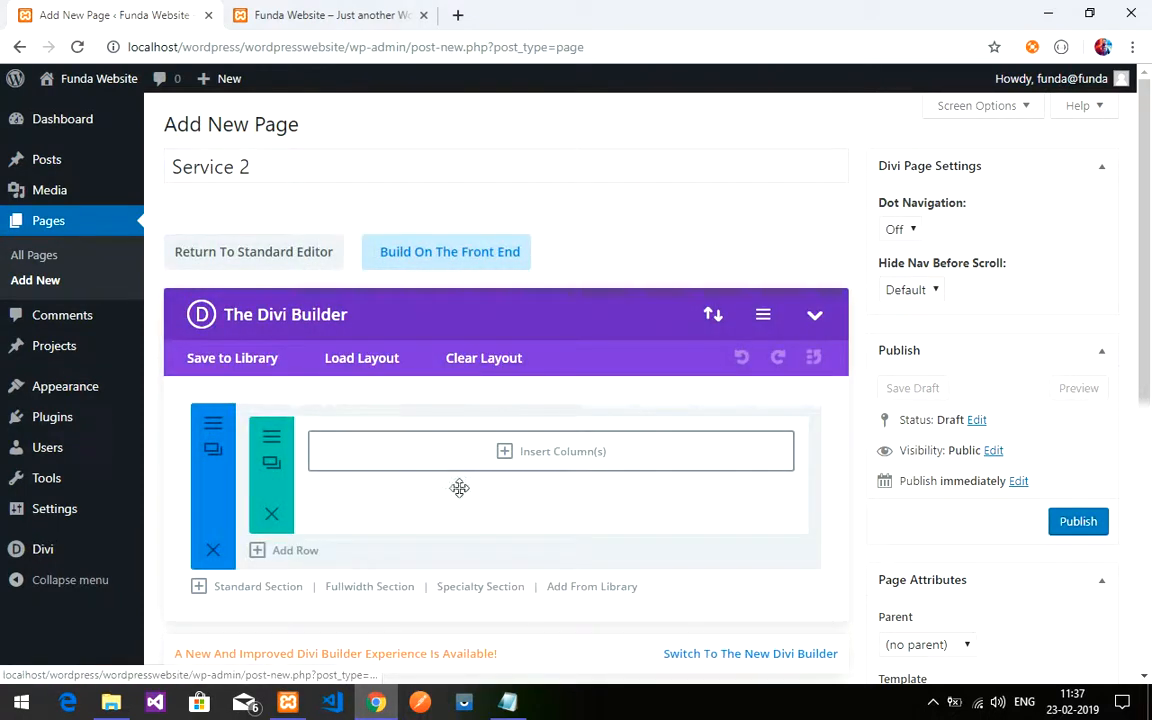
{"action": "left_click", "coordinate": [463, 470]}
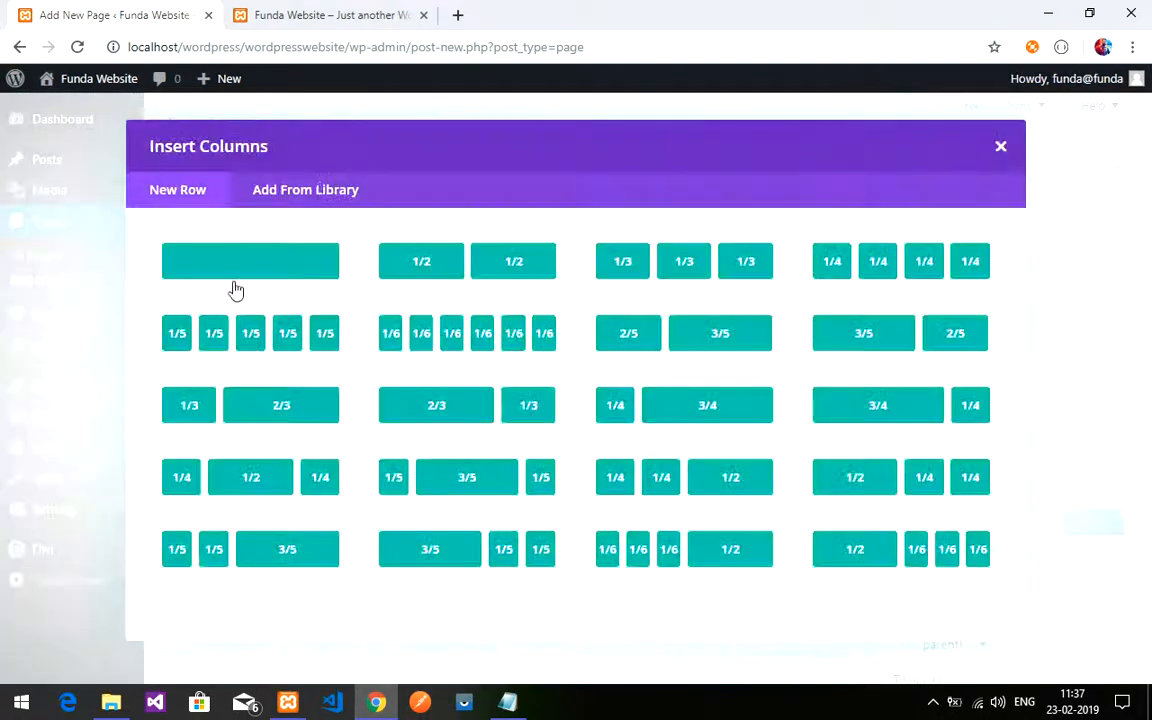
{"action": "left_click", "coordinate": [222, 275]}
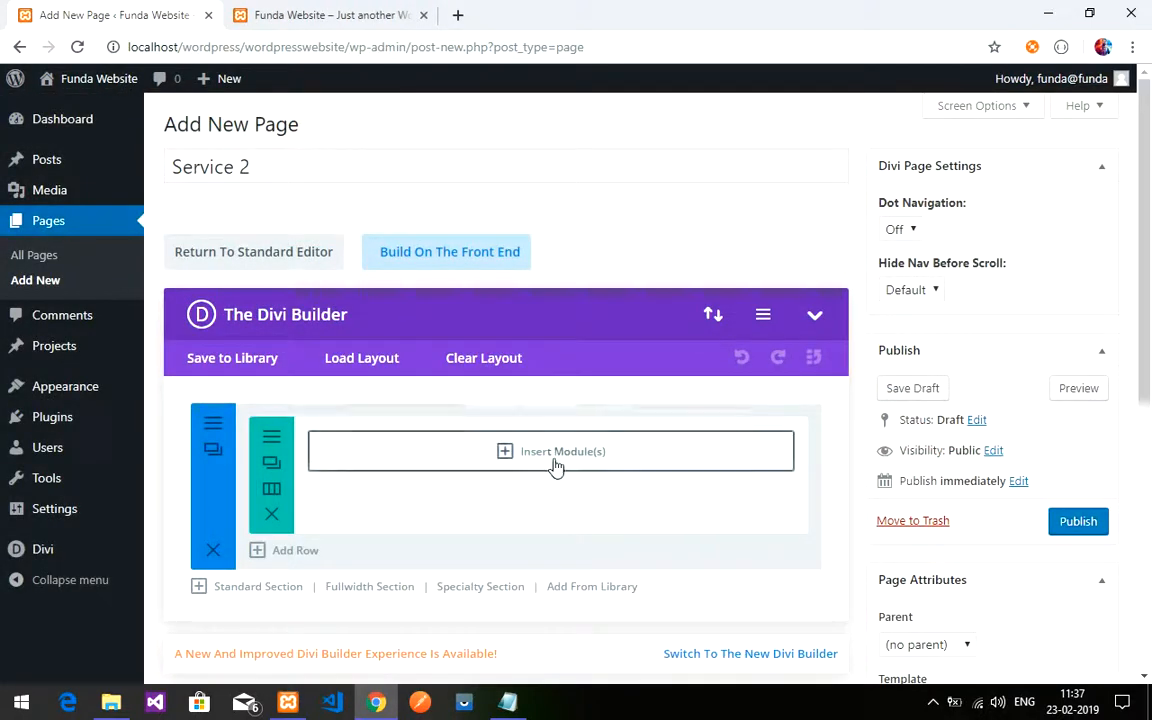
Add a Text module containing "This is Service 2" to the Service 2 page's column and save the module
{"action": "left_click", "coordinate": [556, 472]}
{"action": "scroll", "coordinate": [347, 504], "scroll_direction": "down", "scroll_amount": 5}
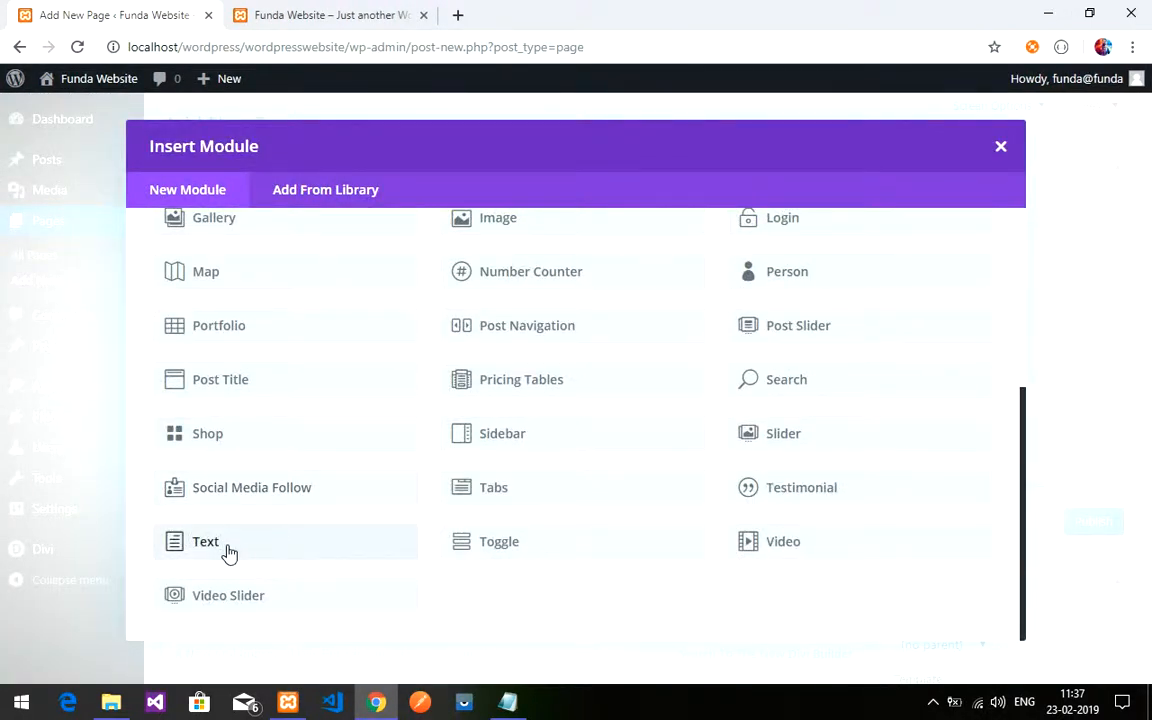
{"action": "left_click", "coordinate": [306, 539]}
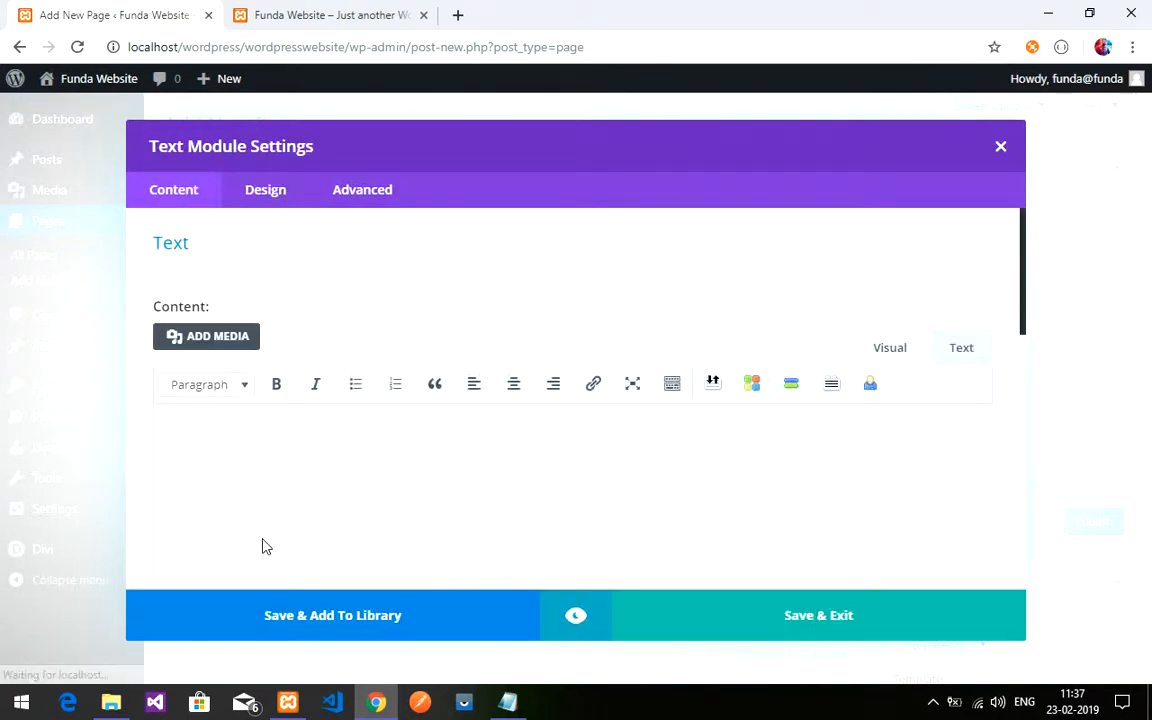
{"action": "scroll", "coordinate": [365, 461], "scroll_direction": "down", "scroll_amount": 1}
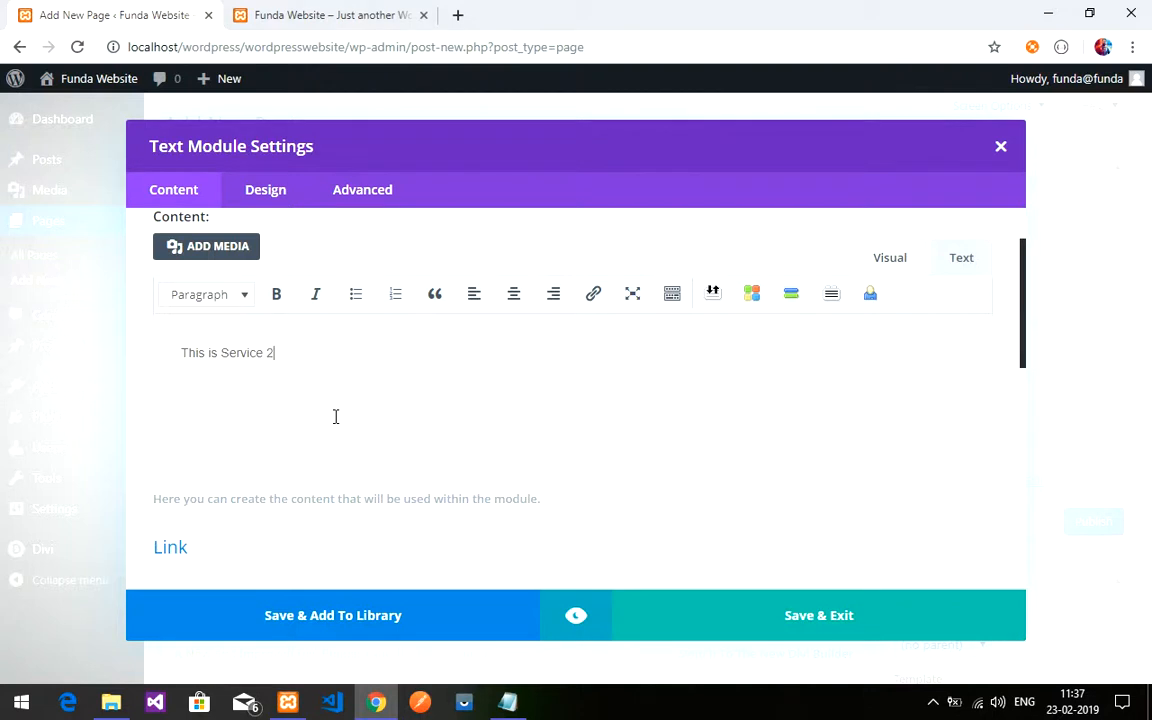
{"action": "left_click", "coordinate": [760, 615]}
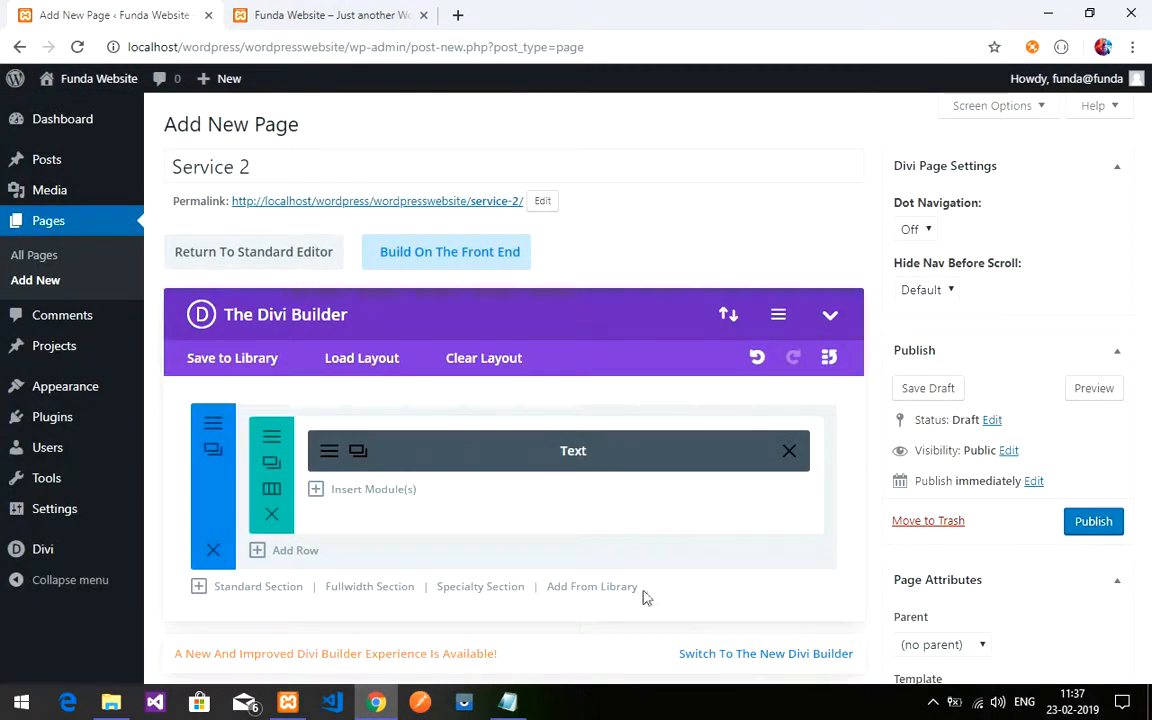
Publish the Service 2 page and open the live site in a new tab, closing the old site tab
{"action": "left_click", "coordinate": [1077, 535]}
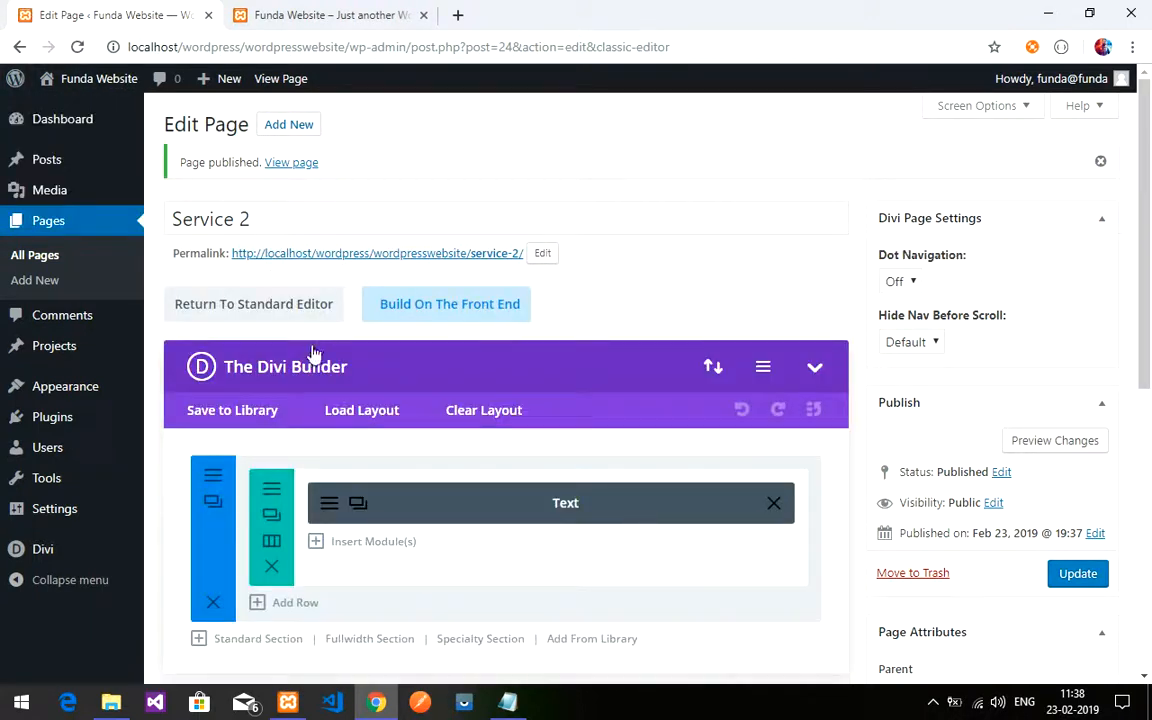
{"action": "right_click", "coordinate": [108, 84]}
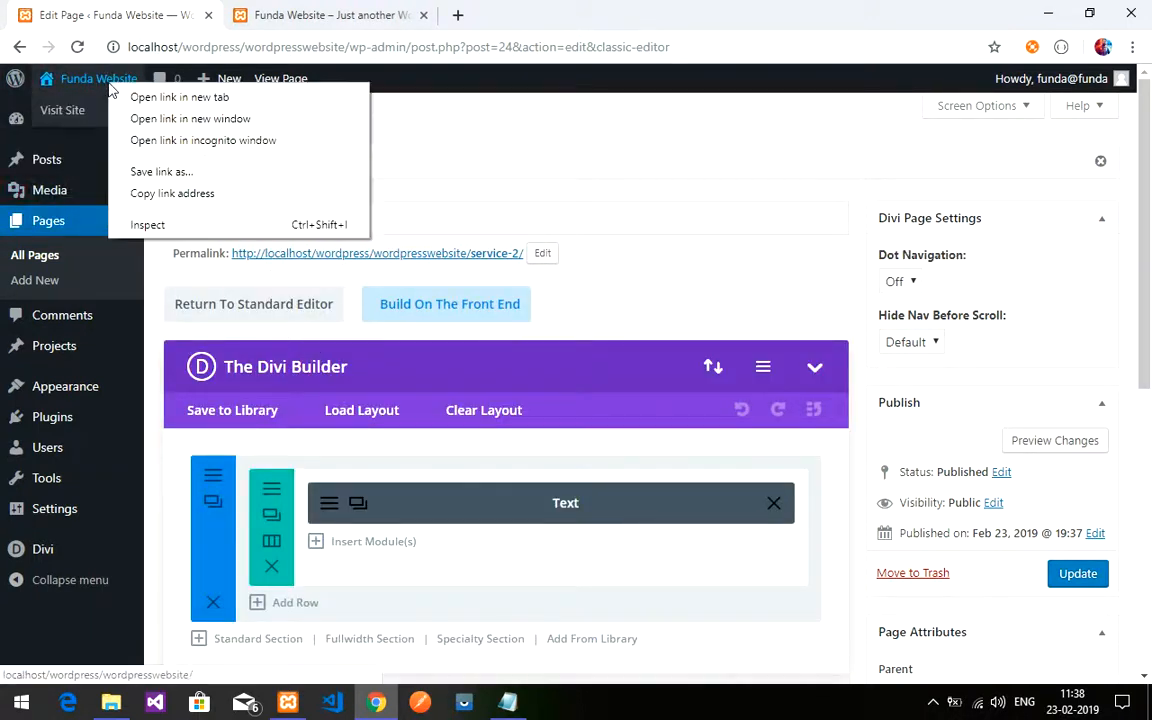
{"action": "right_click", "coordinate": [71, 108]}
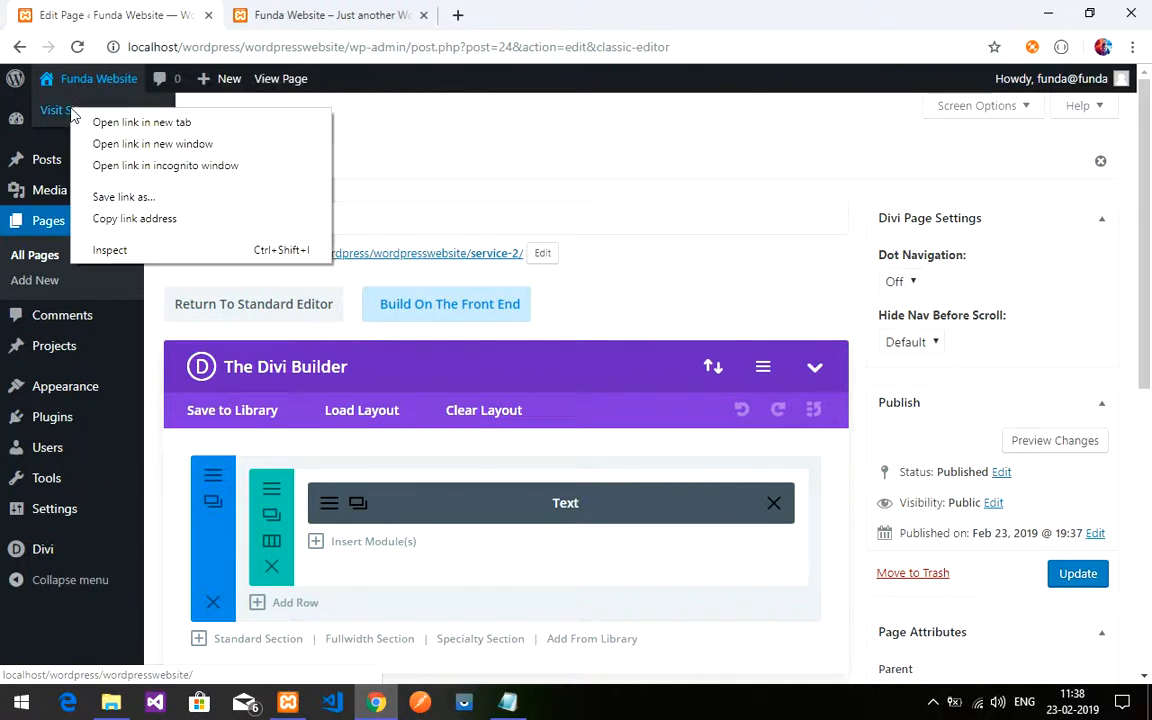
{"action": "left_click", "coordinate": [93, 128]}
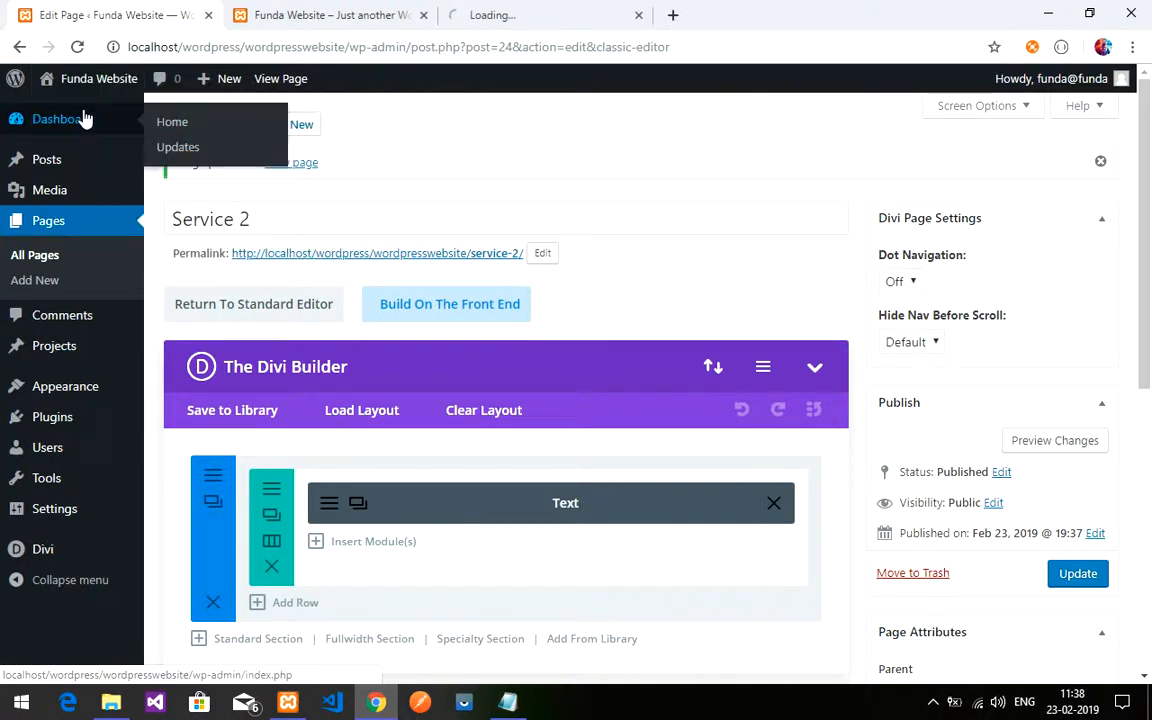
{"action": "left_click", "coordinate": [422, 15]}
{"action": "left_click", "coordinate": [347, 14]}
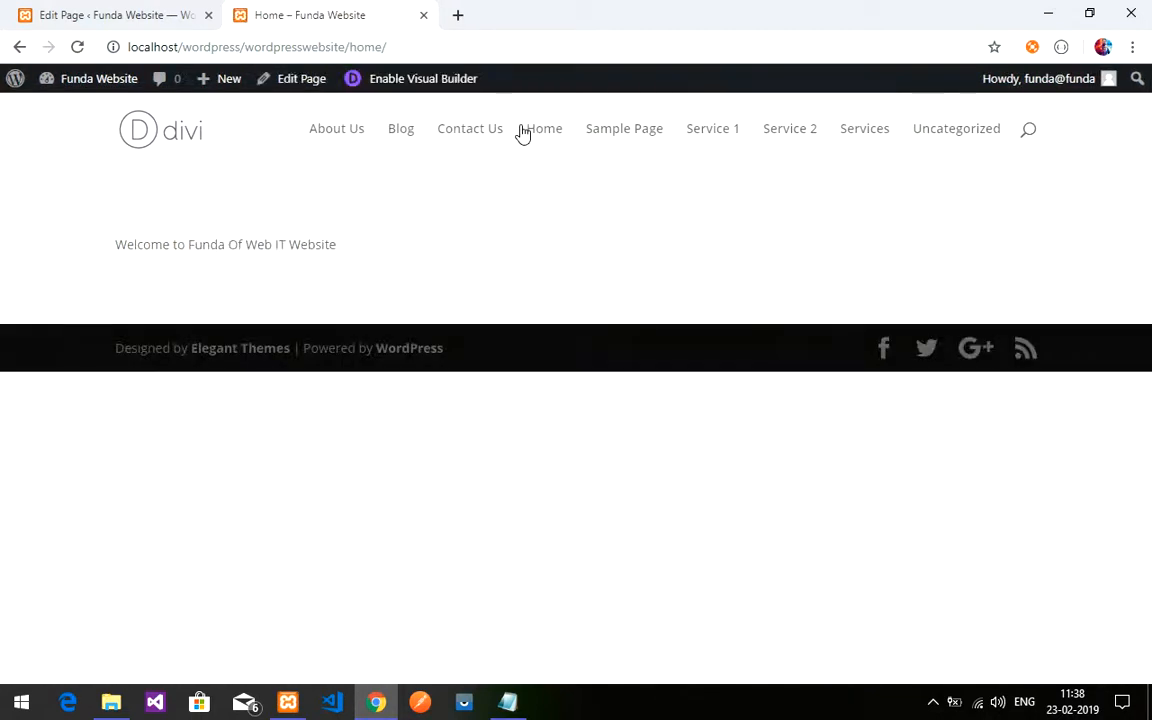
Check the body text of the Home page and the Contact Us page on the live site
{"action": "left_click_drag", "start_coordinate": [376, 235], "coordinate": [104, 255]}
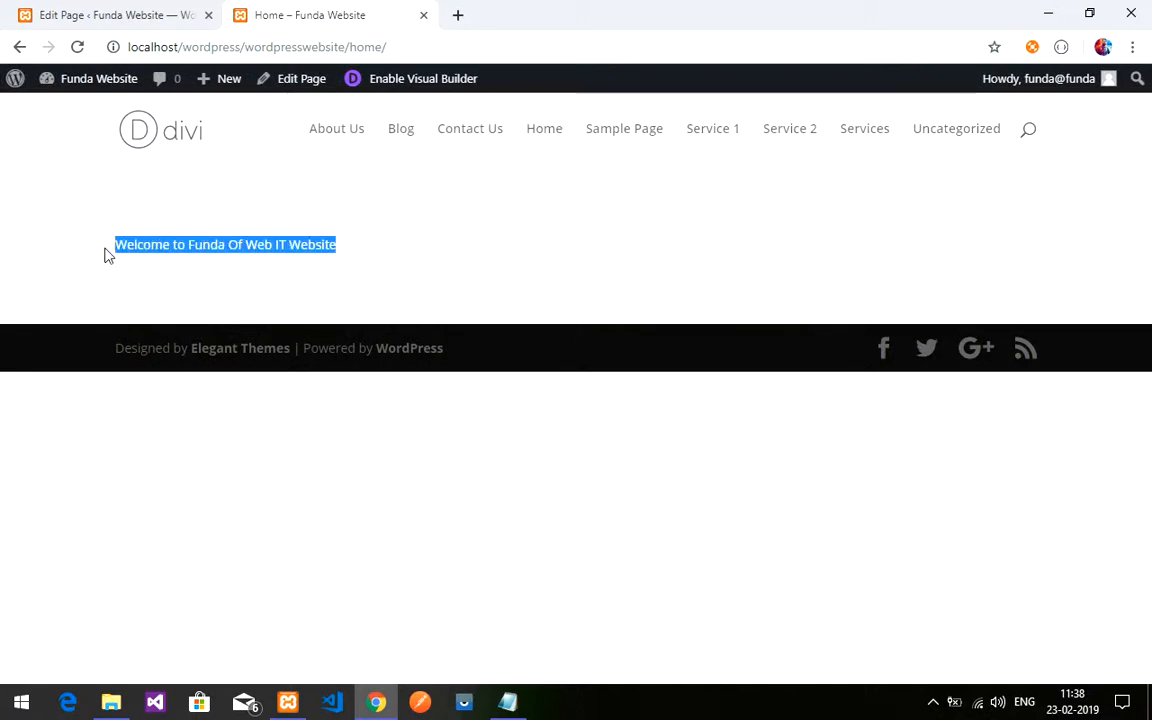
{"action": "left_click", "coordinate": [235, 280]}
{"action": "left_click", "coordinate": [457, 140]}
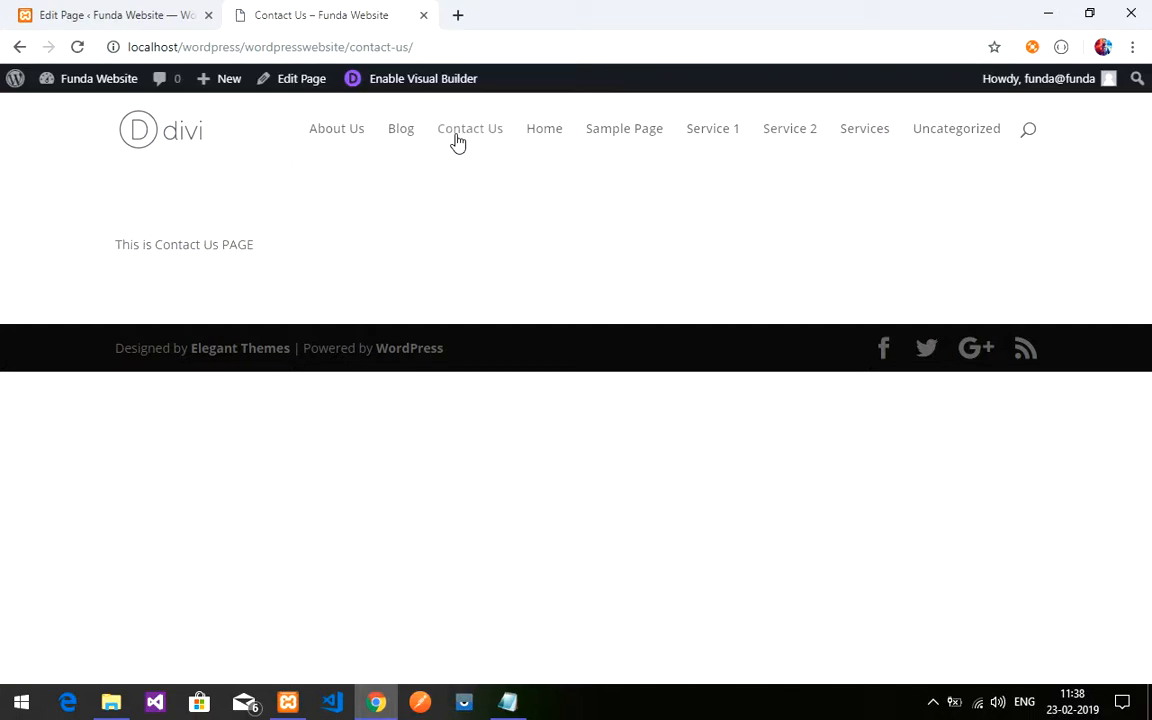
{"action": "left_click_drag", "start_coordinate": [306, 249], "coordinate": [119, 236]}
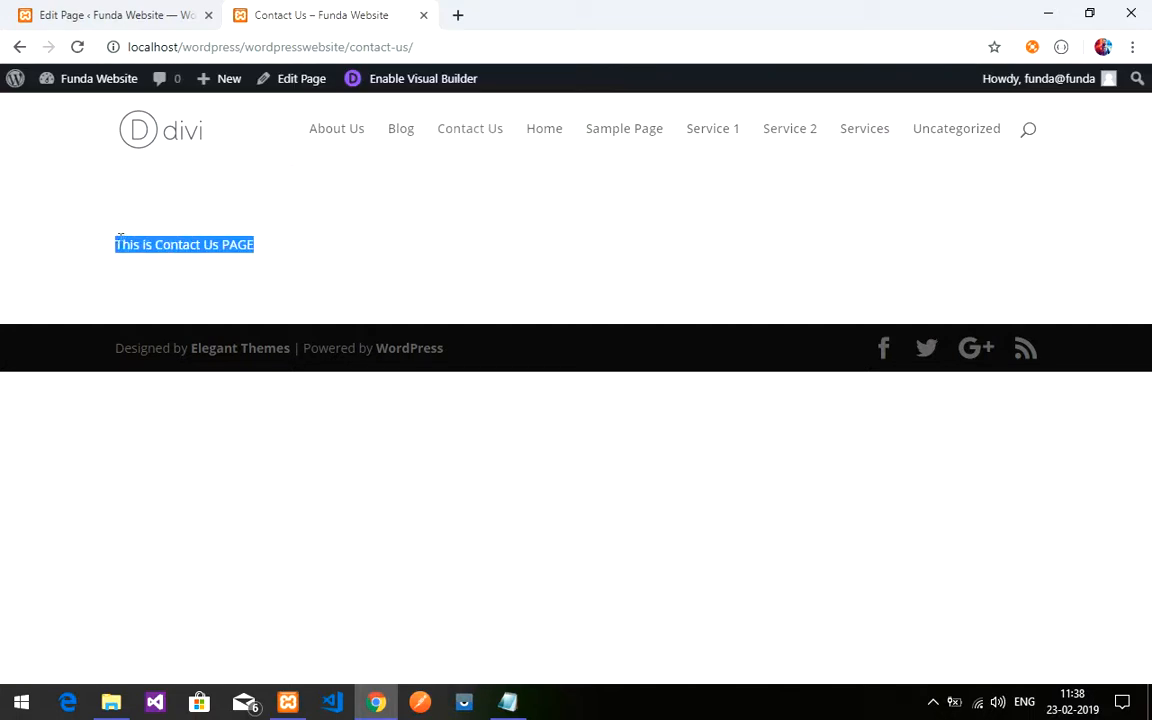
{"action": "left_click", "coordinate": [213, 261]}
Open the list of all pages in the WordPress dashboard and look through the created pages
{"action": "left_click", "coordinate": [97, 12]}
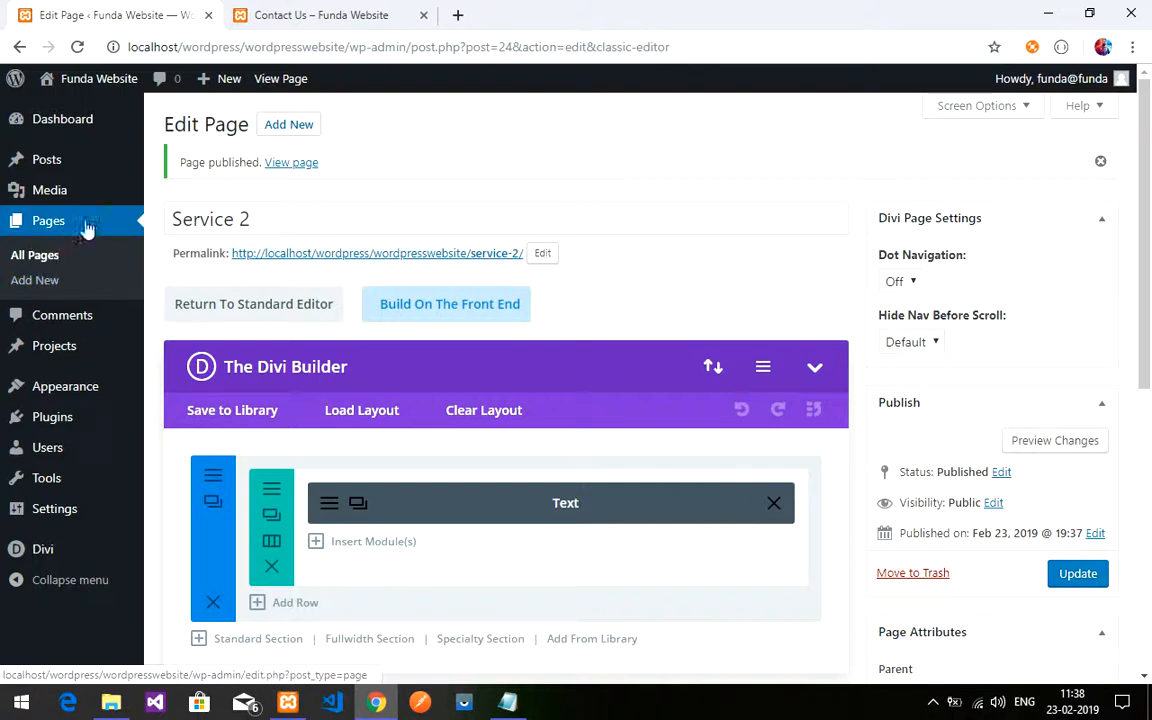
{"action": "scroll", "coordinate": [288, 347], "scroll_direction": "down", "scroll_amount": 1}
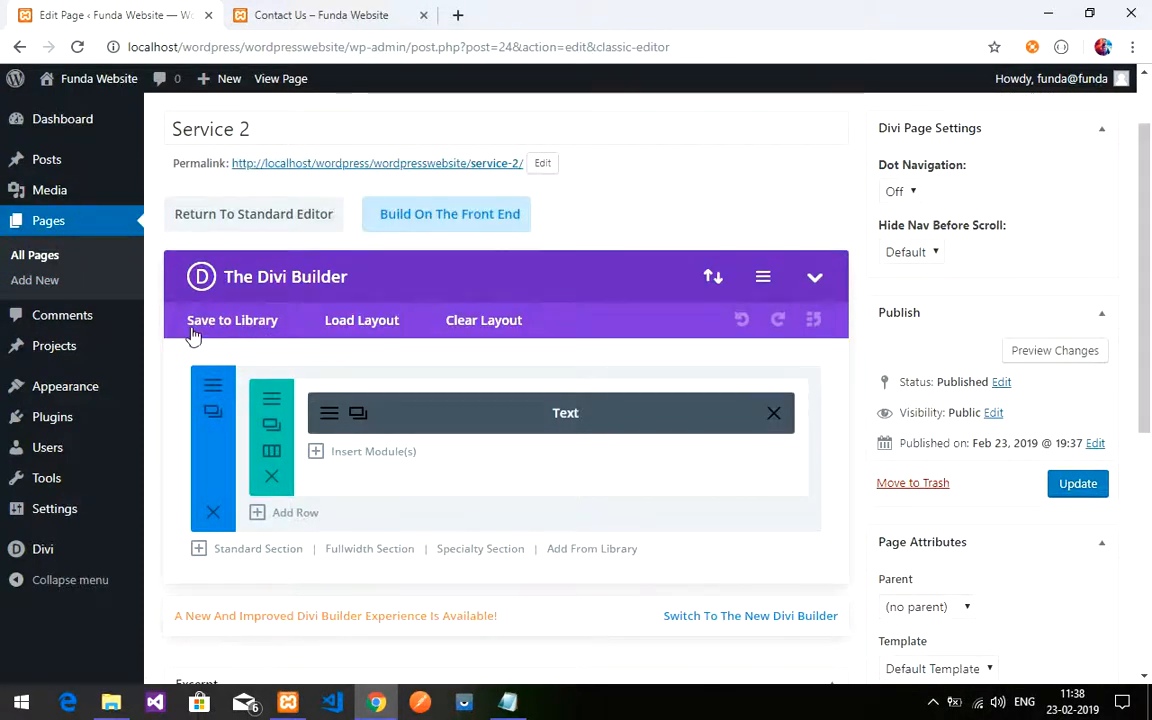
{"action": "left_click", "coordinate": [50, 232]}
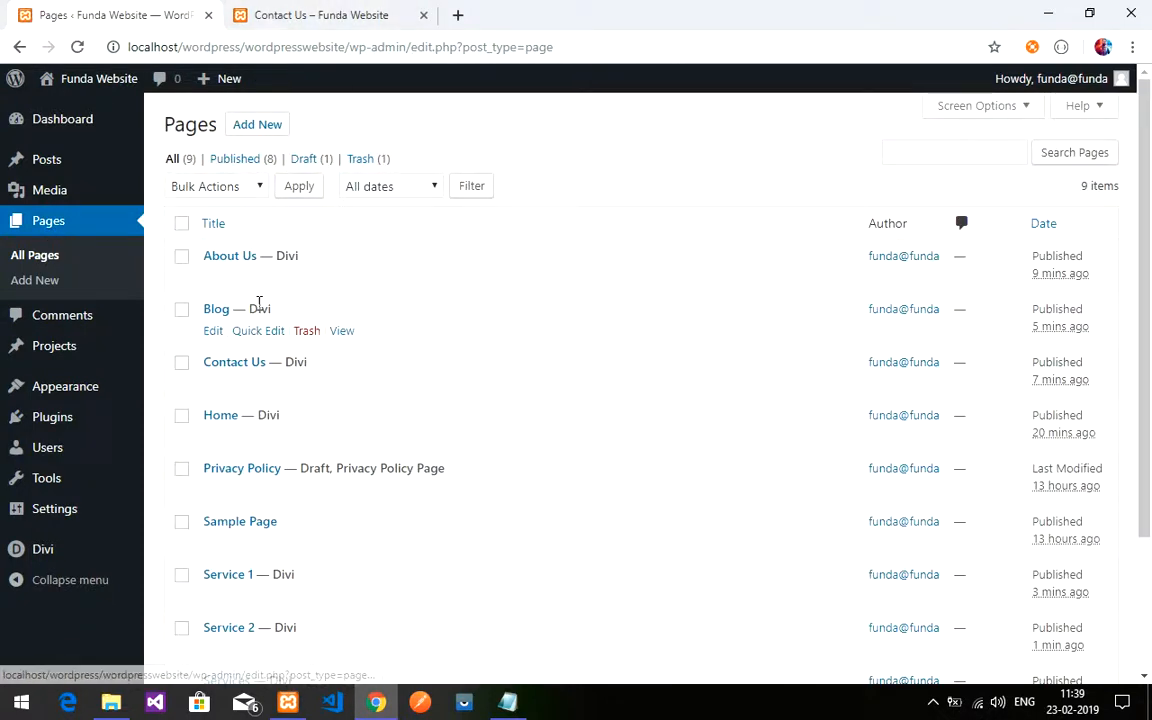
{"action": "scroll", "coordinate": [232, 376], "scroll_direction": "down", "scroll_amount": 1}
{"action": "scroll", "coordinate": [232, 376], "scroll_direction": "down", "scroll_amount": 1}
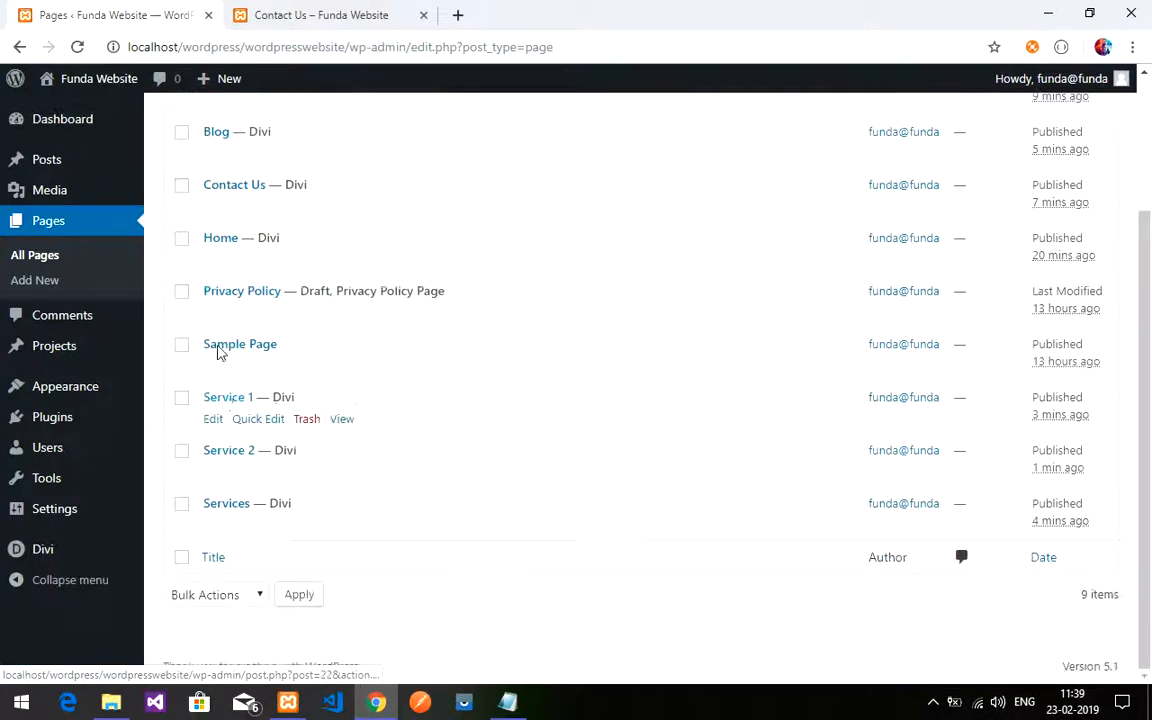
{"action": "scroll", "coordinate": [216, 259], "scroll_direction": "up", "scroll_amount": 1}
Check the About Us page's text on the live site and return to the dashboard's page list
{"action": "left_click", "coordinate": [320, 18]}
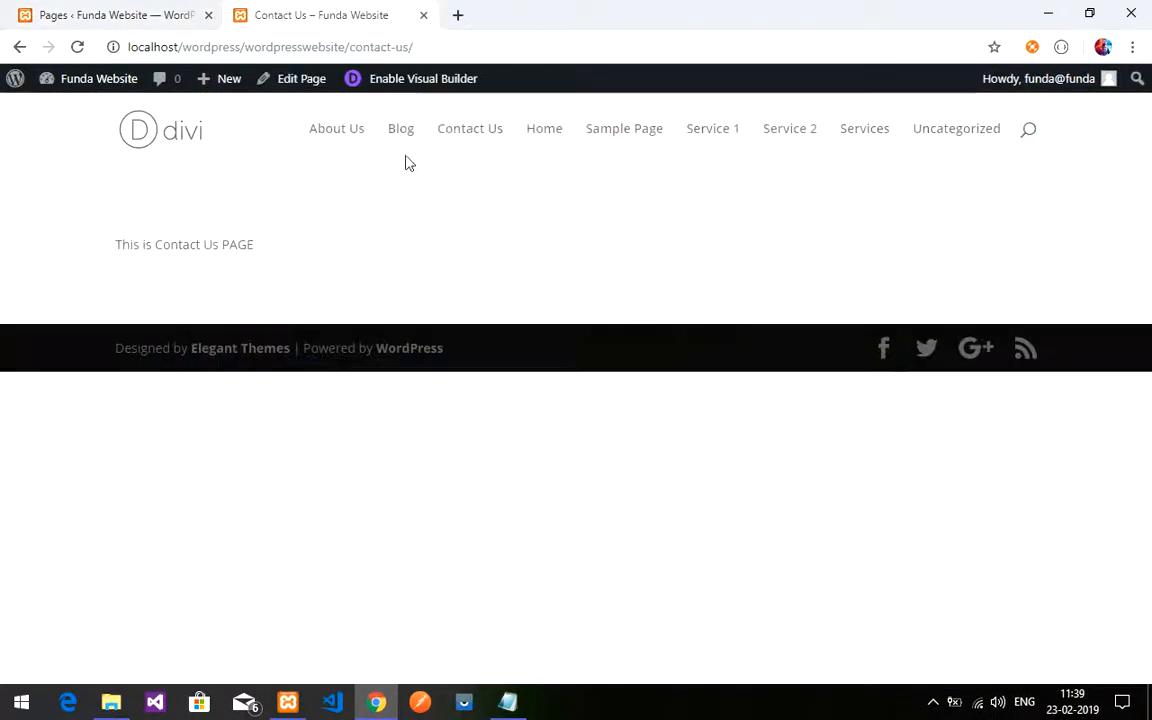
{"action": "left_click", "coordinate": [339, 144]}
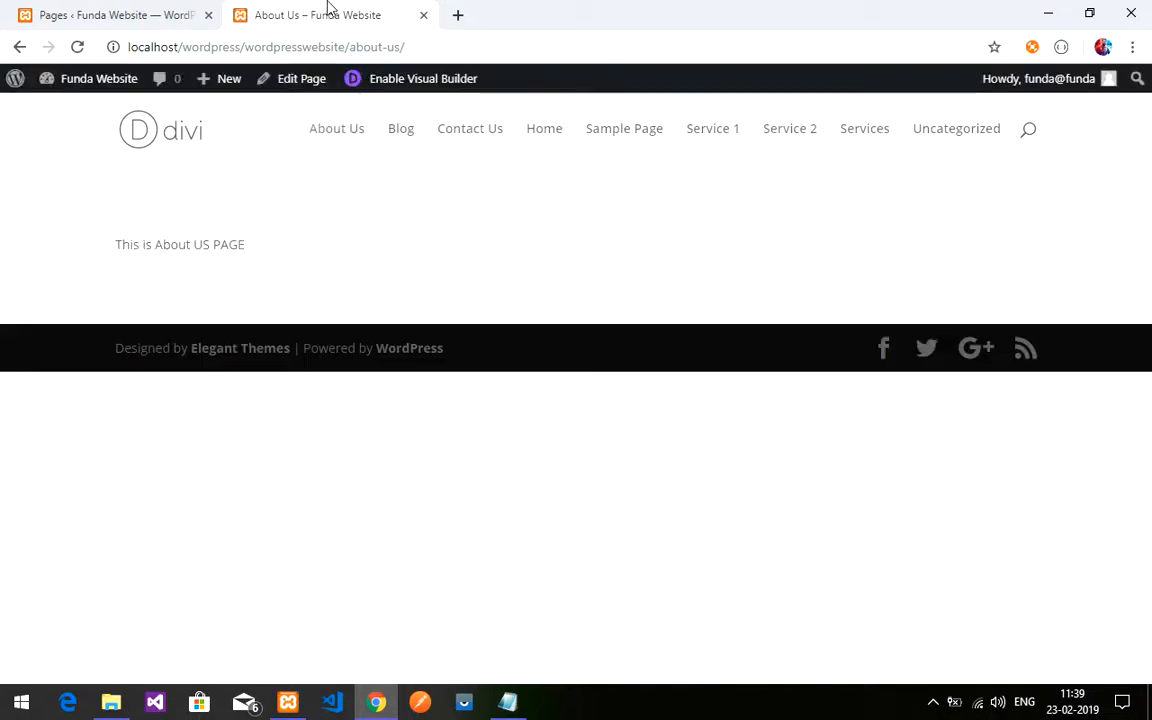
{"action": "left_click_drag", "start_coordinate": [257, 258], "coordinate": [86, 248]}
{"action": "left_click", "coordinate": [125, 16]}
{"action": "scroll", "coordinate": [170, 239], "scroll_direction": "up", "scroll_amount": 1}
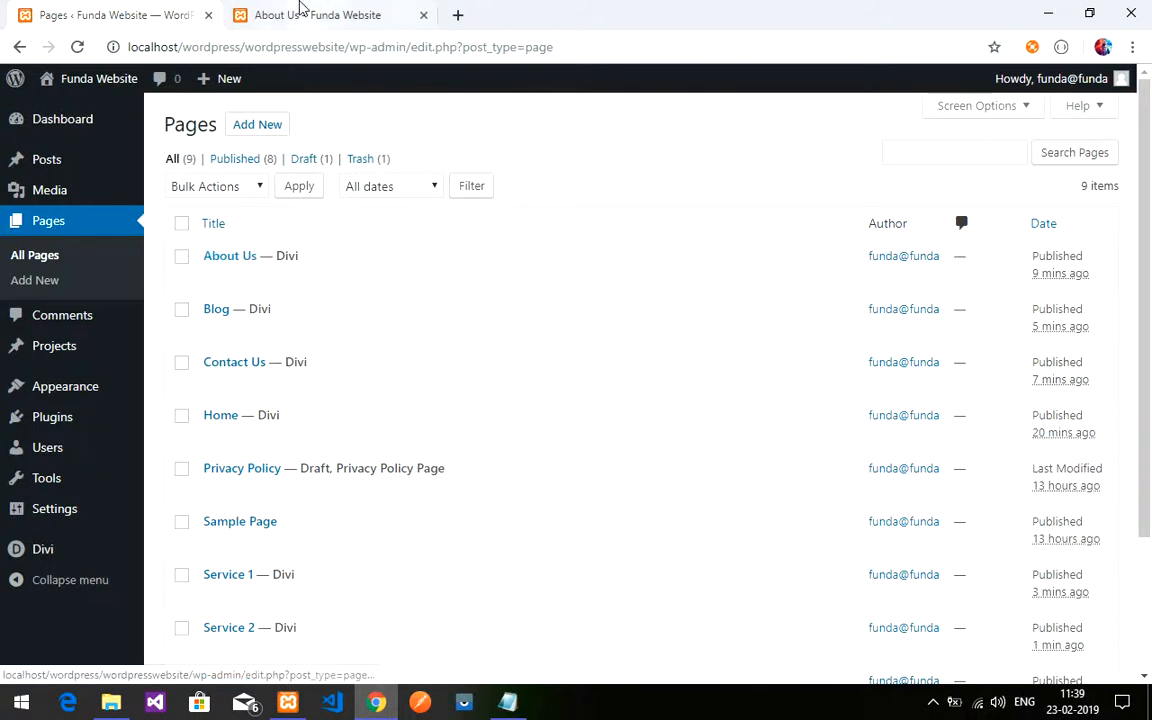
Check the Services page's text on the live site, request the Home page, and return to the dashboard's page list
{"action": "left_click", "coordinate": [310, 12]}
{"action": "left_click", "coordinate": [340, 258]}
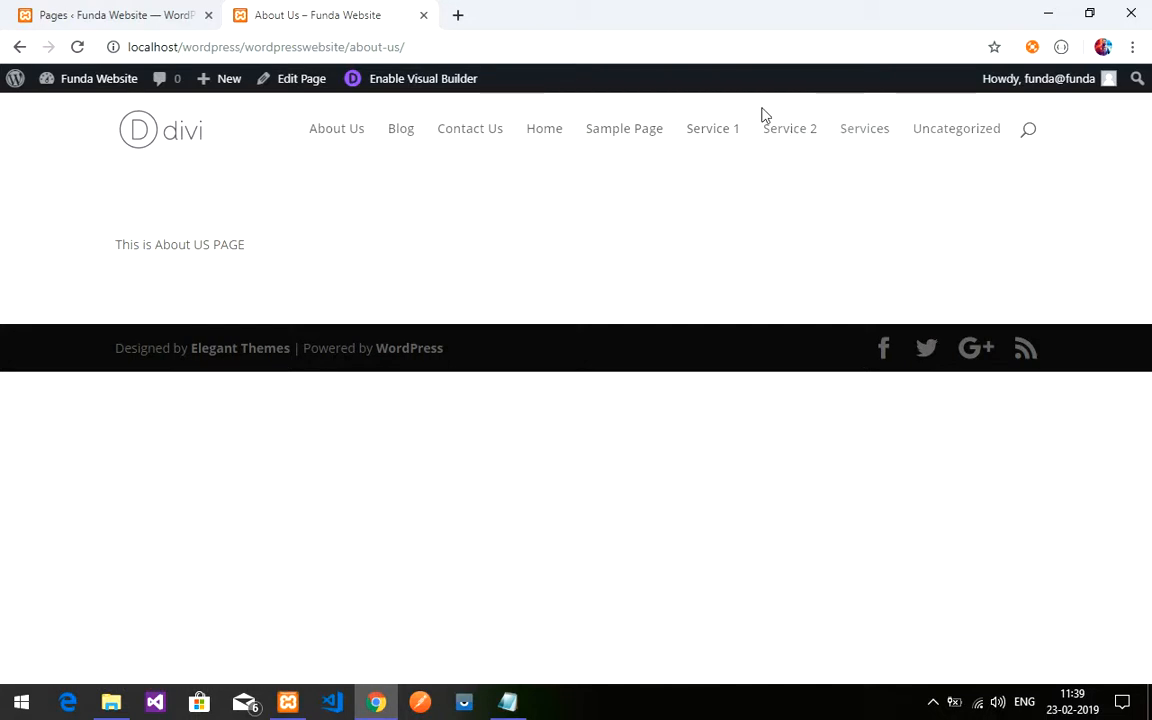
{"action": "left_click", "coordinate": [879, 142]}
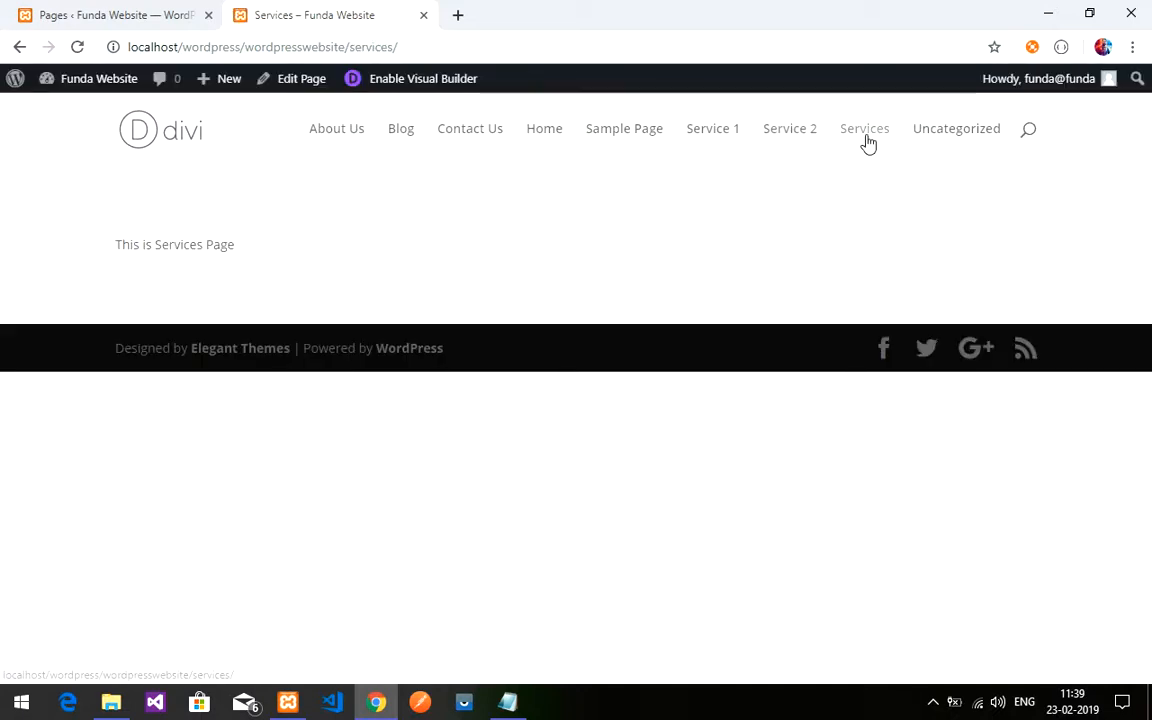
{"action": "left_click_drag", "start_coordinate": [290, 265], "coordinate": [93, 249]}
{"action": "left_click", "coordinate": [949, 165]}
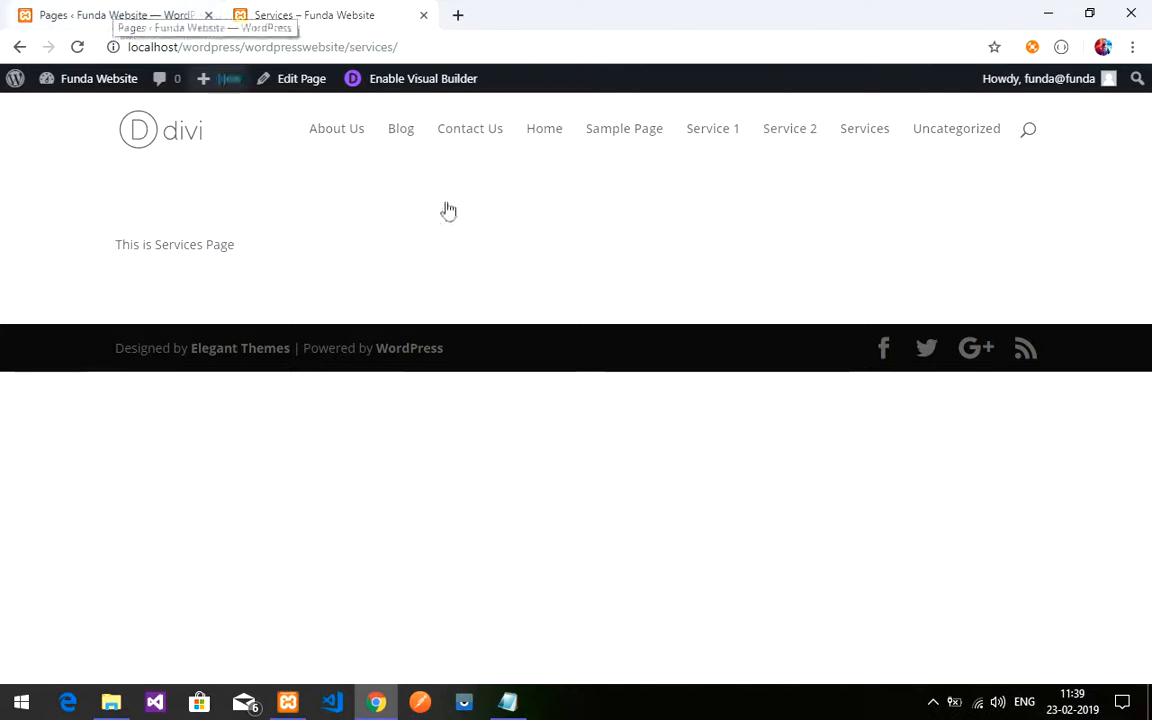
{"action": "left_click", "coordinate": [558, 139]}
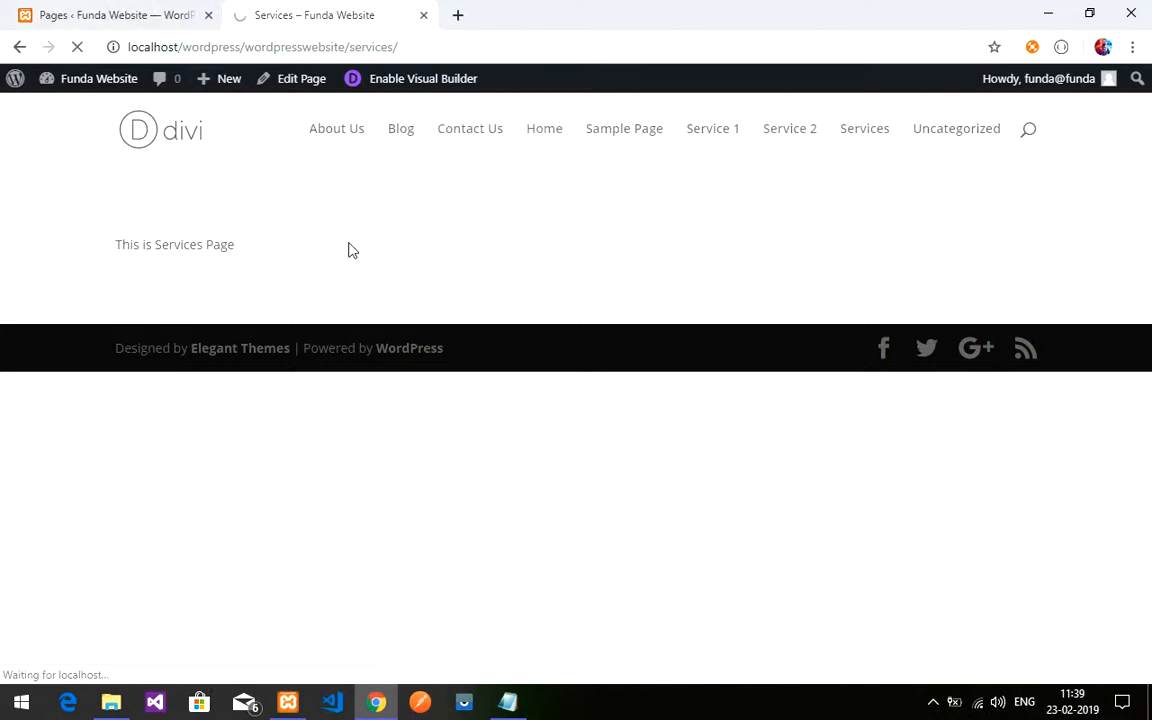
{"action": "left_click", "coordinate": [80, 14]}
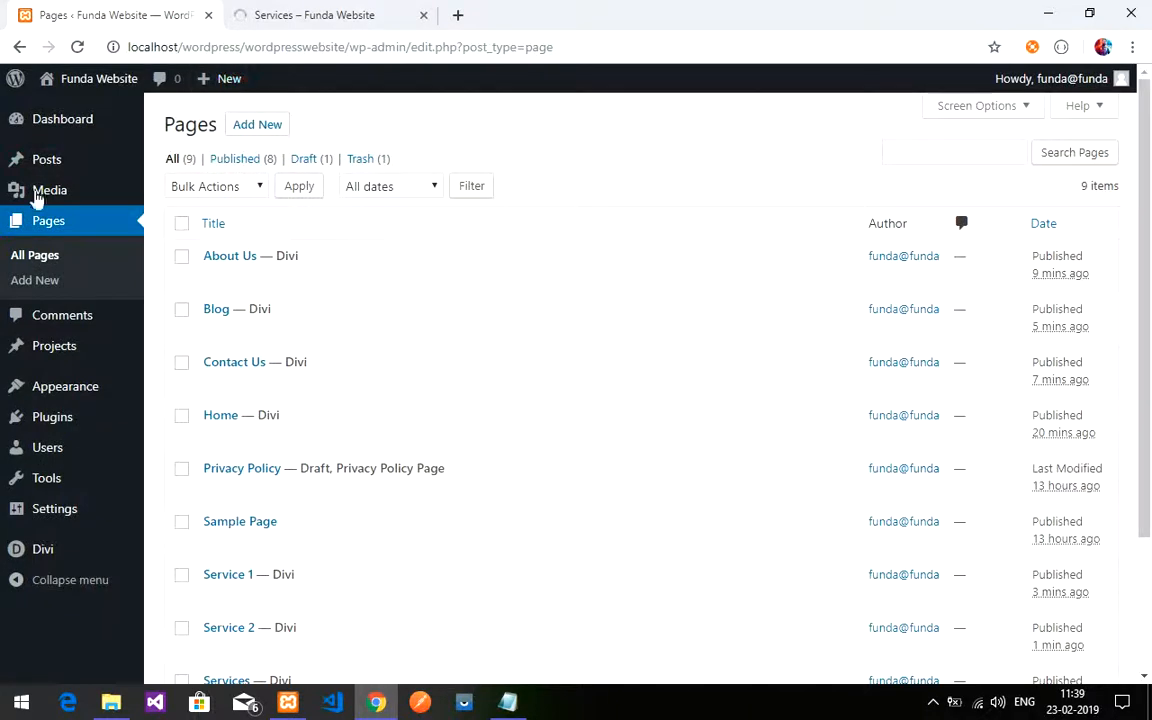